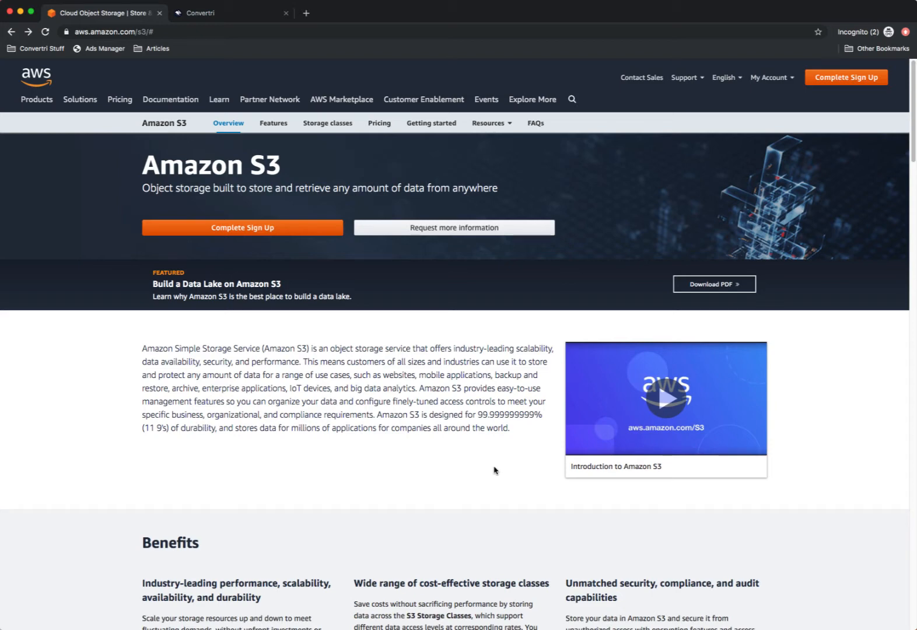
- Check the Amazon S3 page address, then follow Complete Sign Up to the AWS sign-in page
click(132, 33)
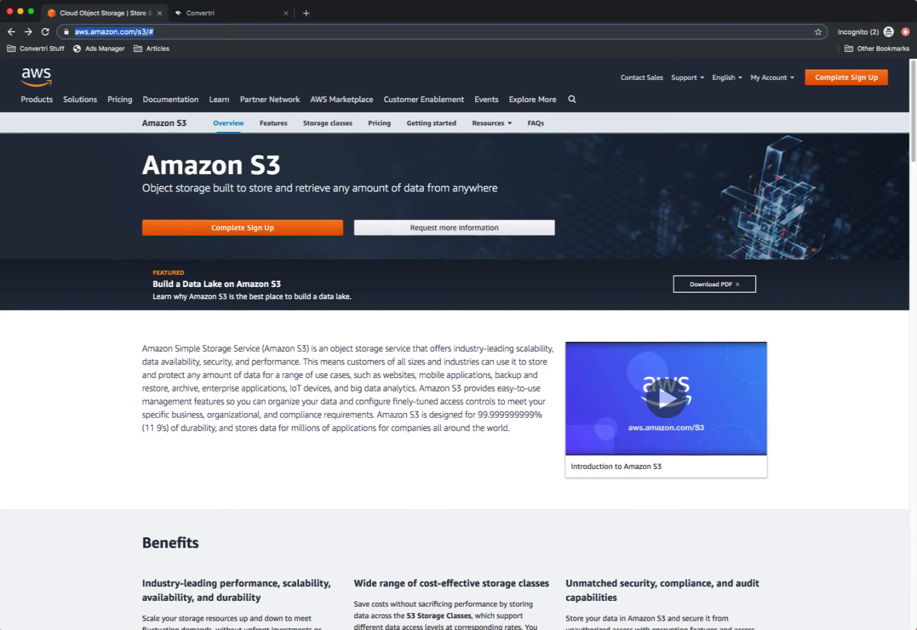
click(146, 34)
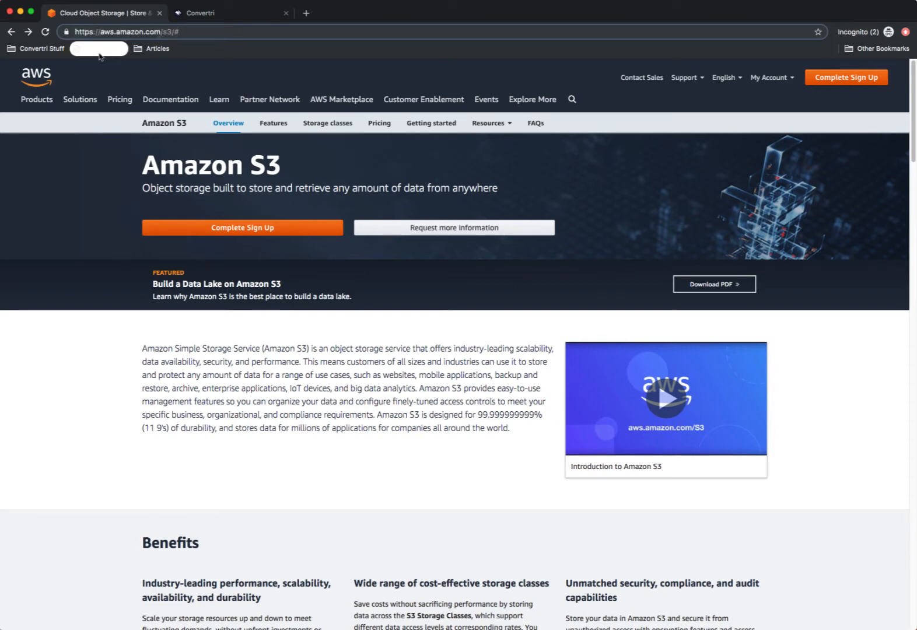
click(98, 155)
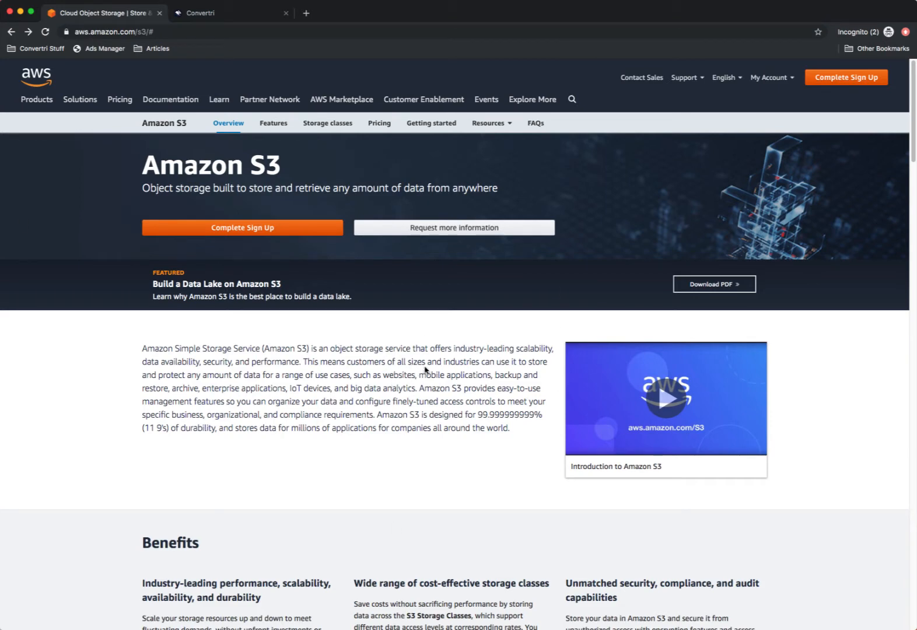
click(229, 233)
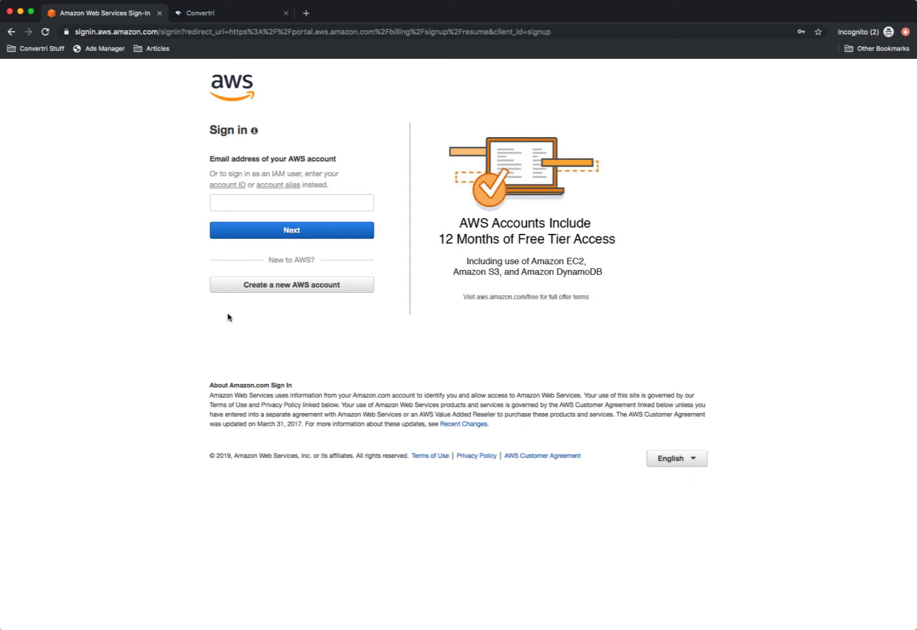
- Choose to create a new AWS account and enter its e-mail address
click(258, 286)
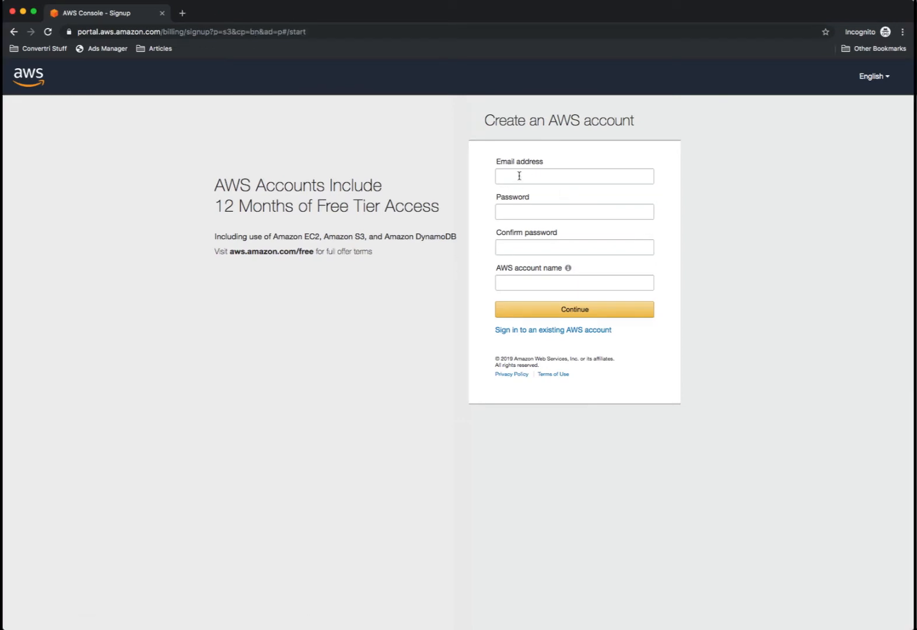
click(520, 176)
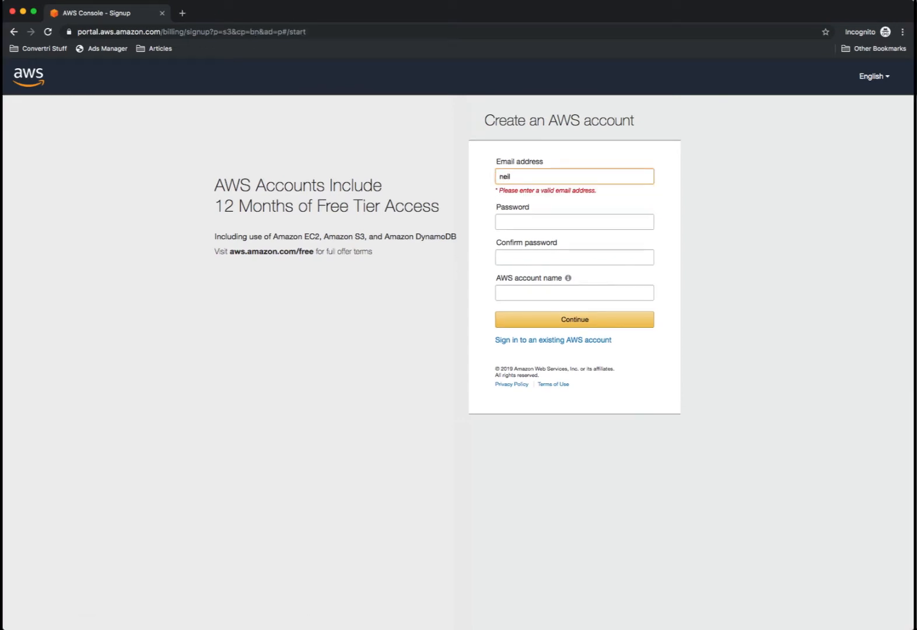
- Enter and confirm the account password, name the account cvtdemo, and continue
click(528, 210)
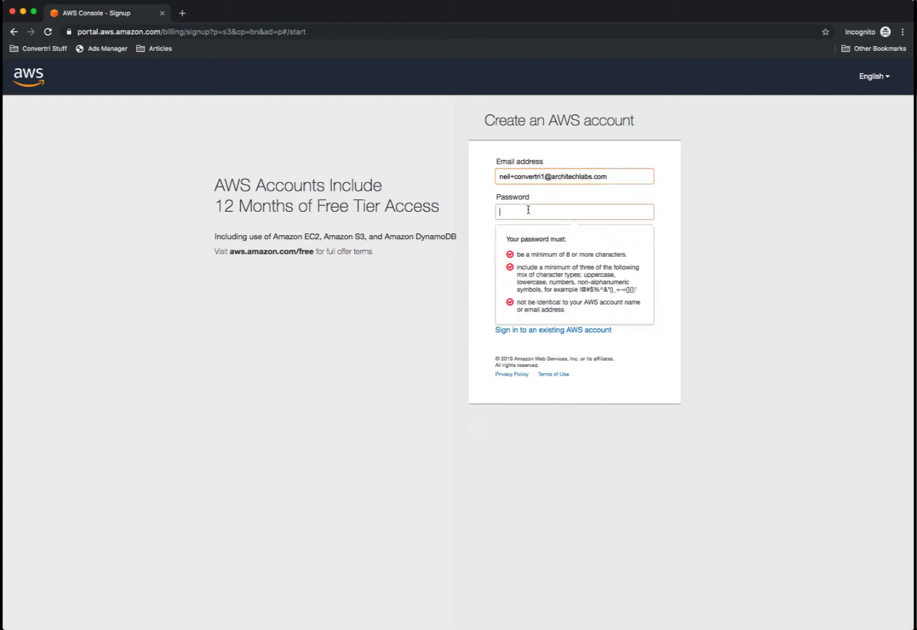
text(********)
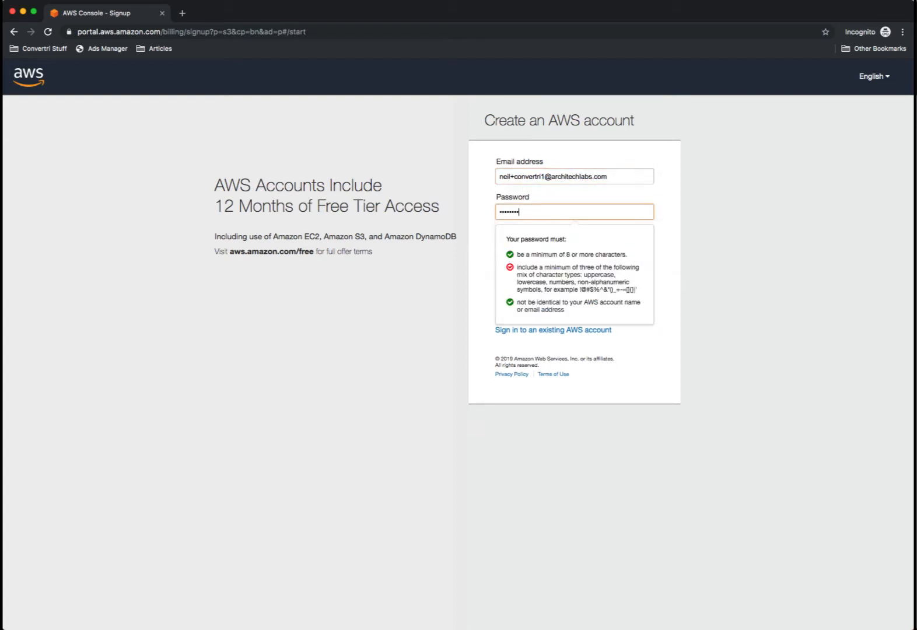
text(*******)
click(530, 244)
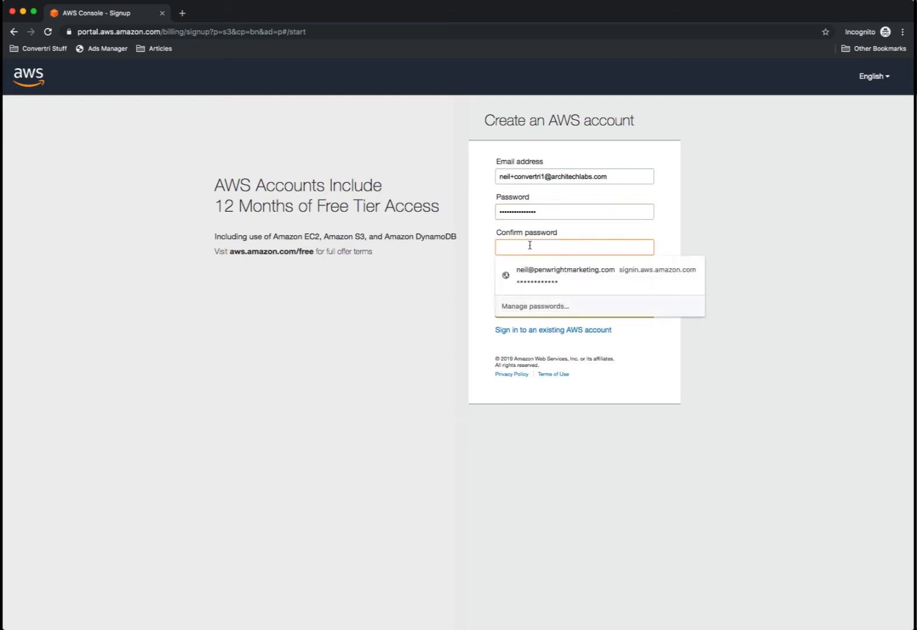
text(**********)
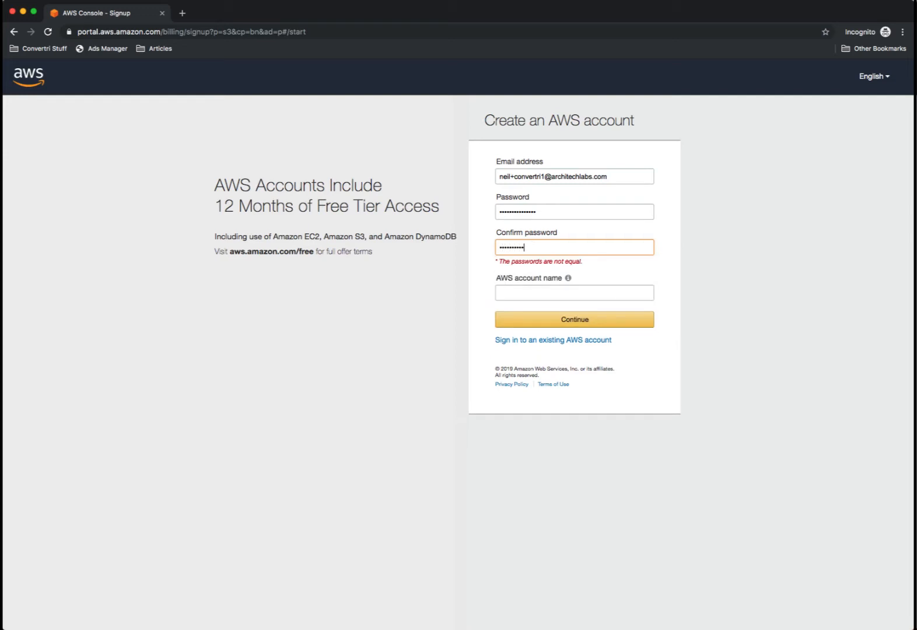
text(****)
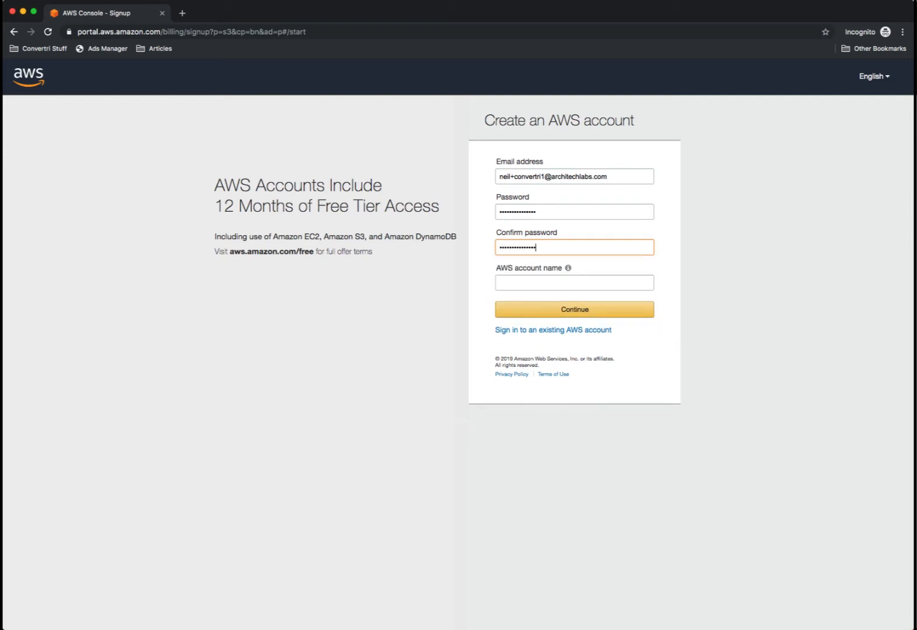
click(512, 283)
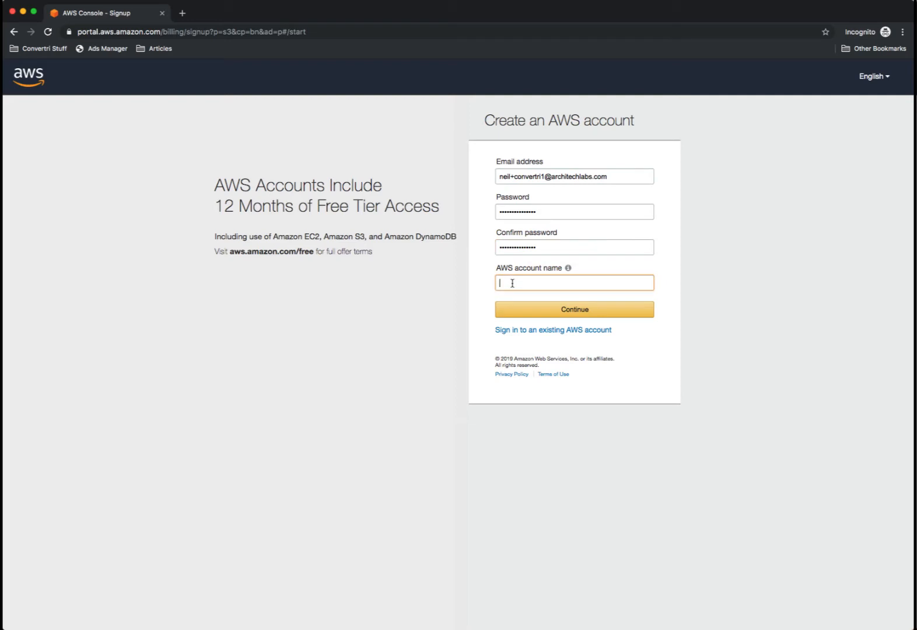
text(cvtdemo1)
click(578, 314)
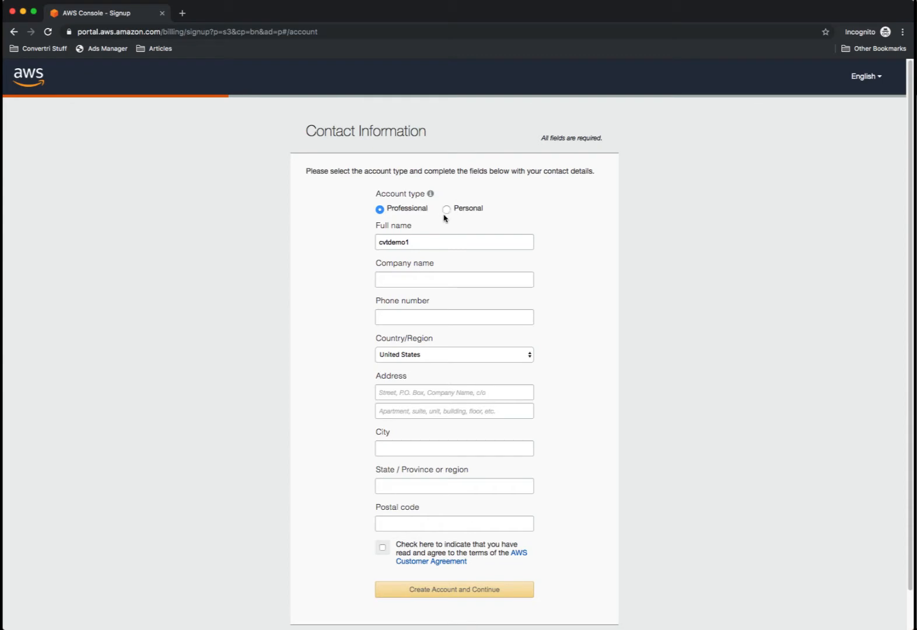
- Fill in Personal account contact details from saved data, accept the Customer Agreement, and submit
click(447, 209)
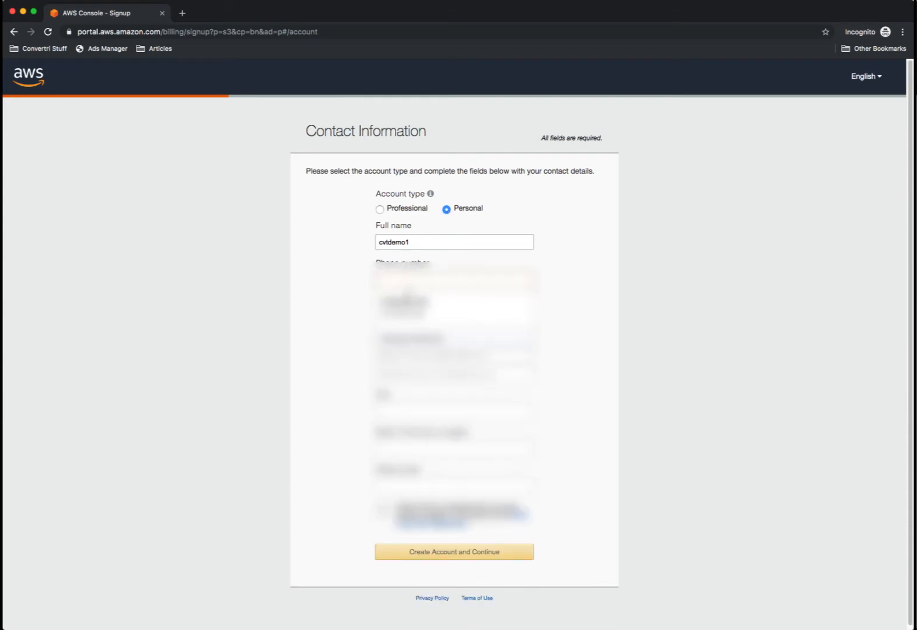
click(448, 309)
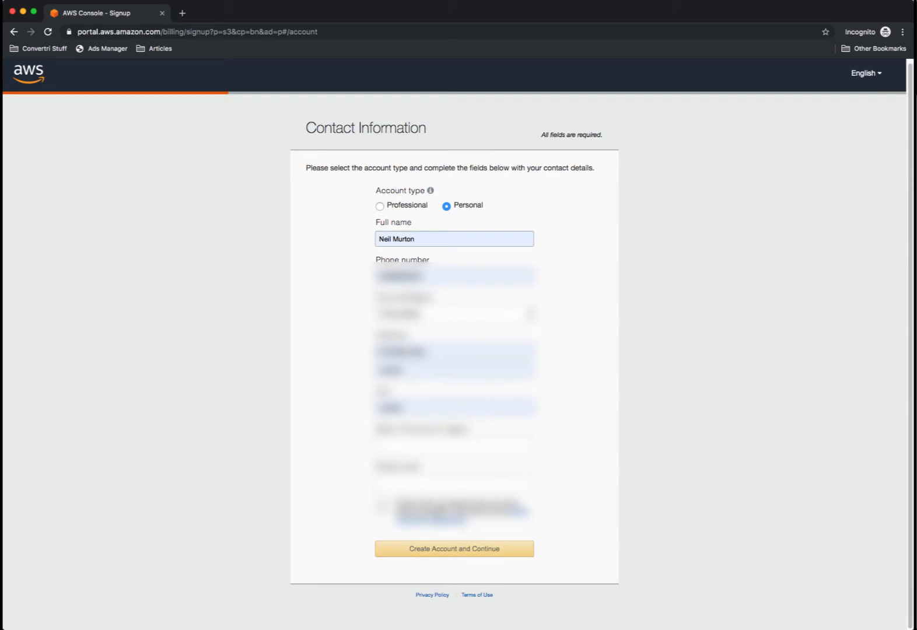
click(415, 483)
click(410, 517)
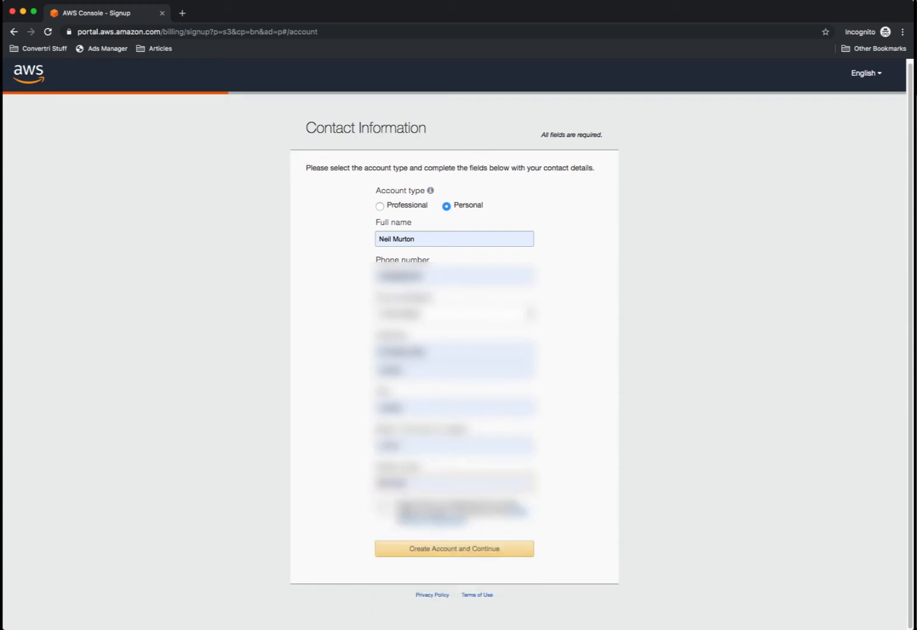
click(382, 510)
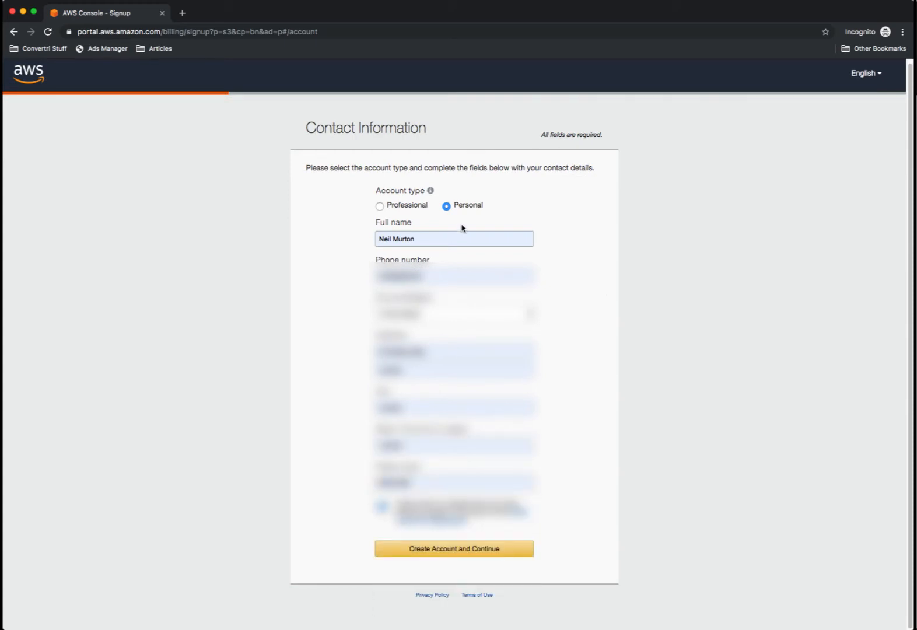
click(471, 556)
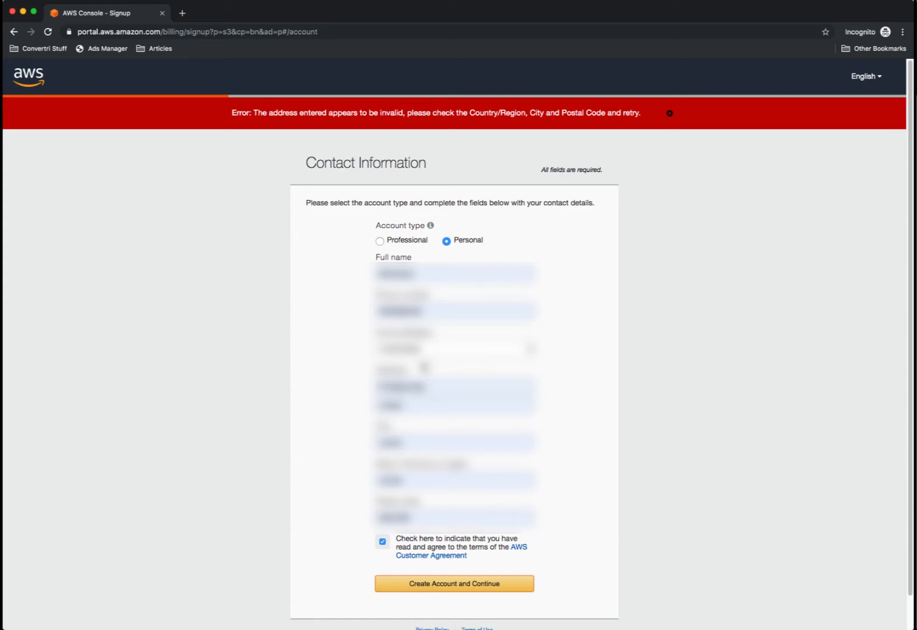
- Correct the rejected Country/Region and resubmit the contact information
click(424, 349)
click(426, 338)
click(563, 415)
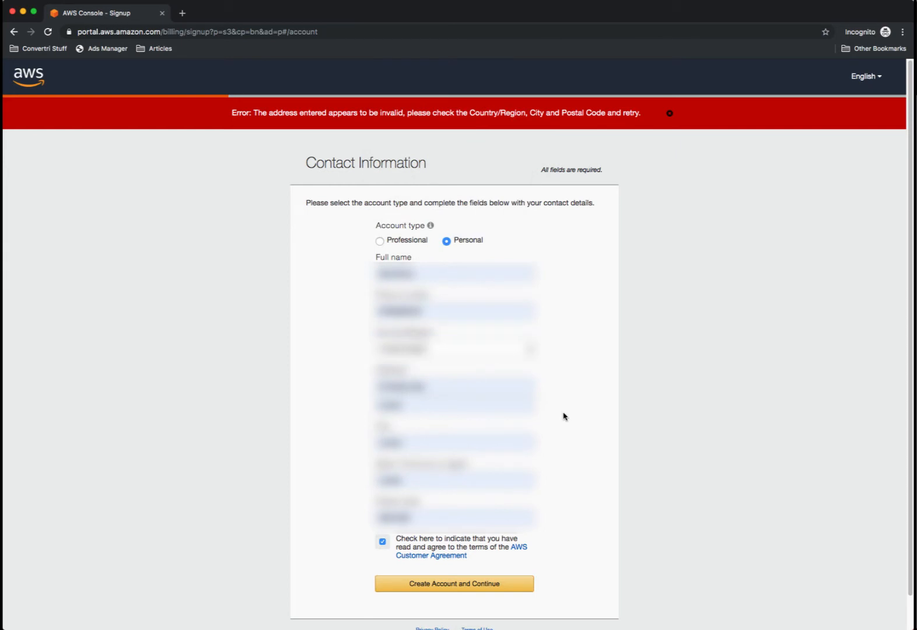
click(447, 585)
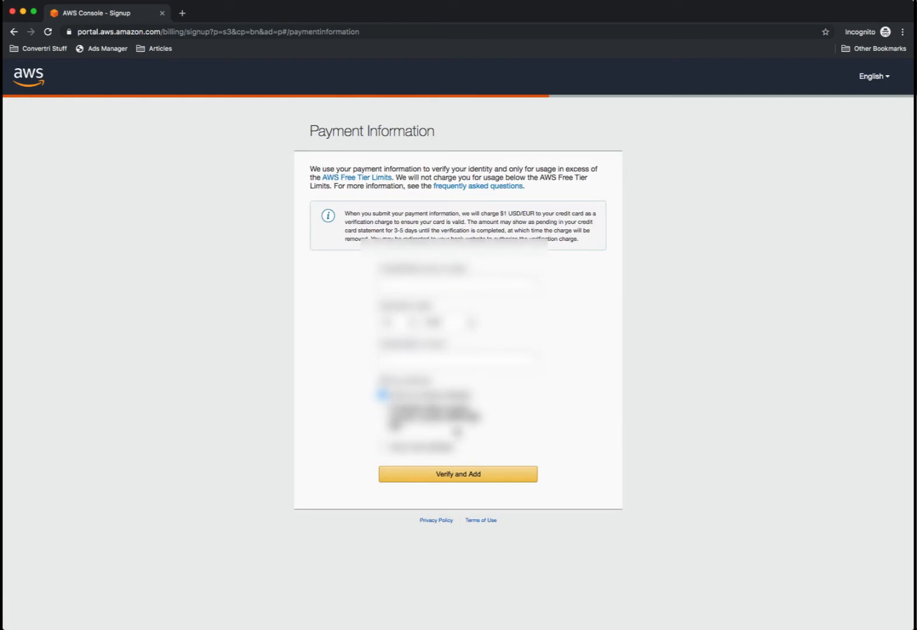
- Enter the card number, expiry month and year, and cardholder name, then Verify and Add
click(412, 279)
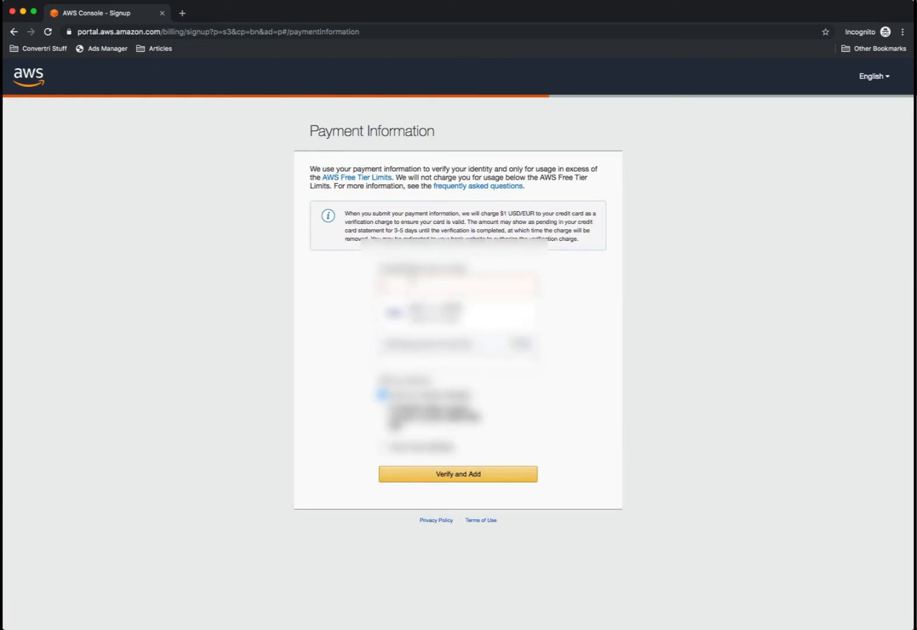
text(************)
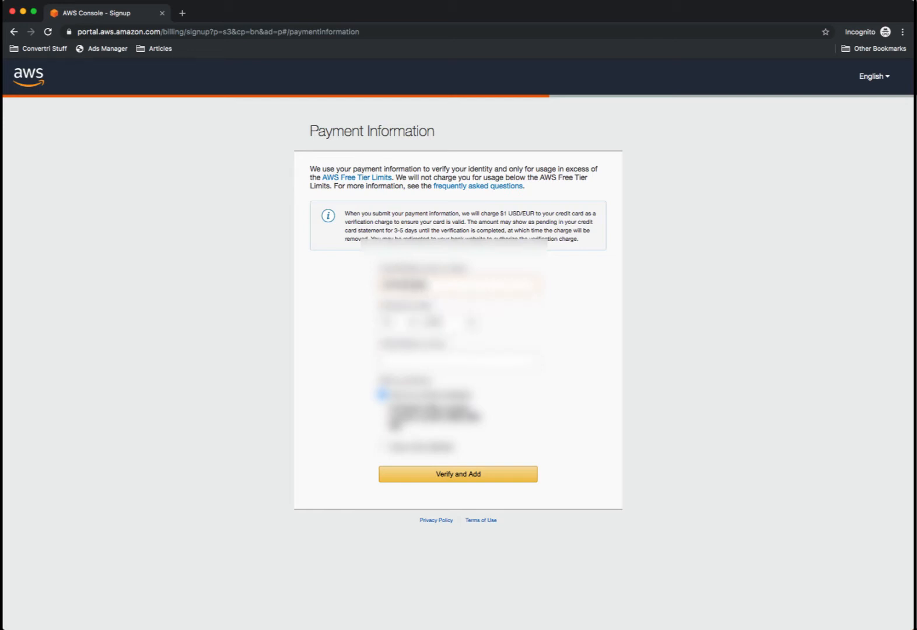
text(******)
click(406, 325)
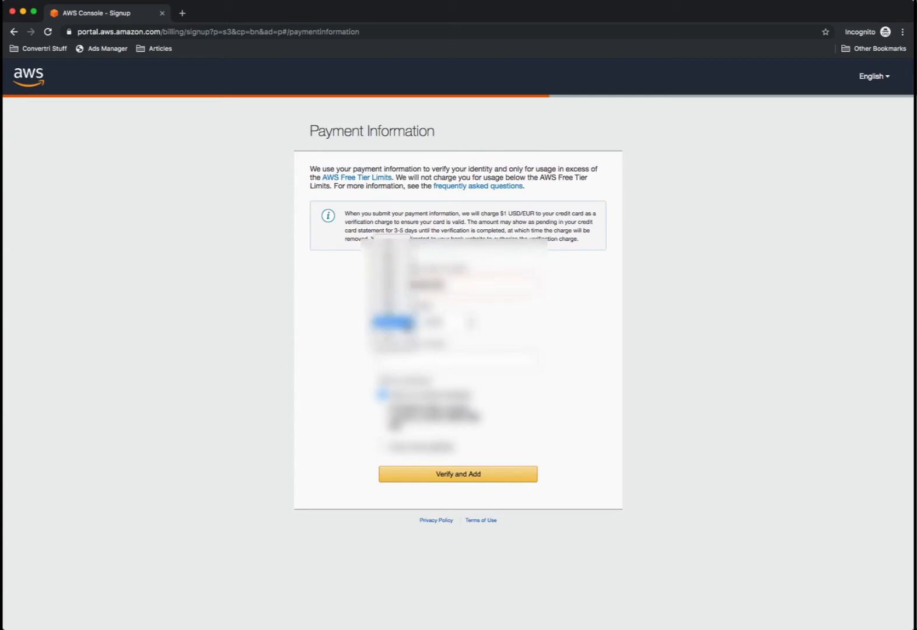
click(403, 250)
click(439, 325)
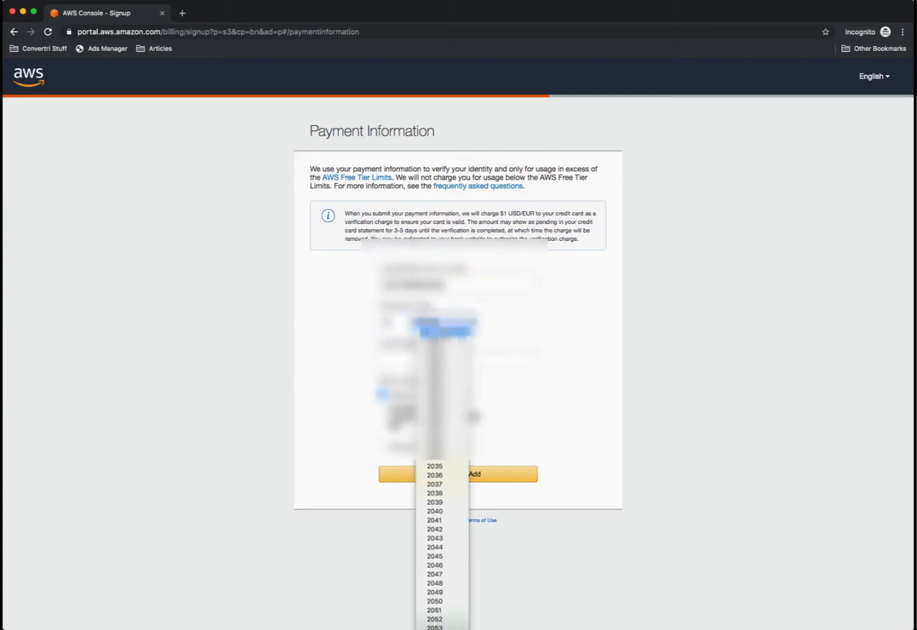
click(442, 349)
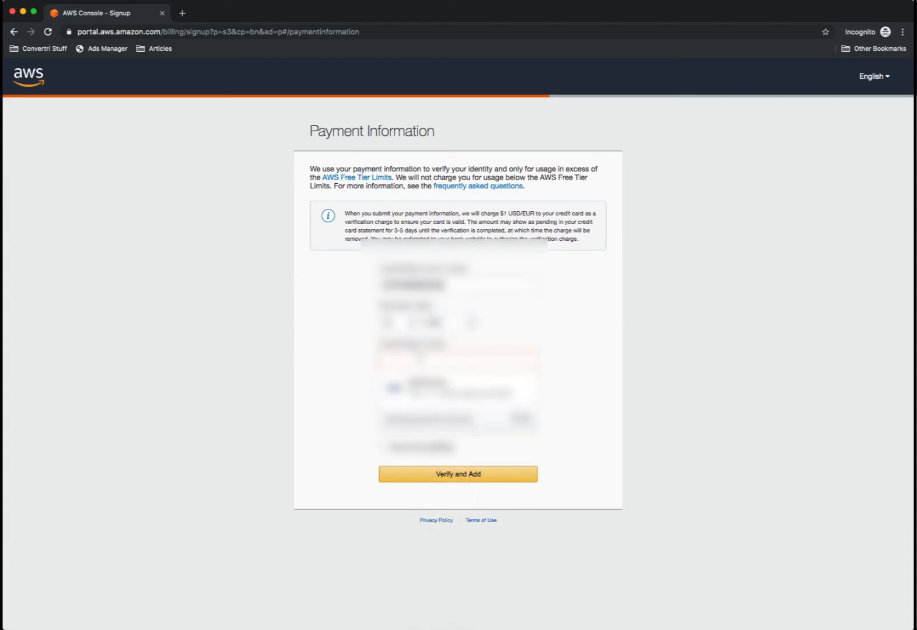
text(••••••••••)
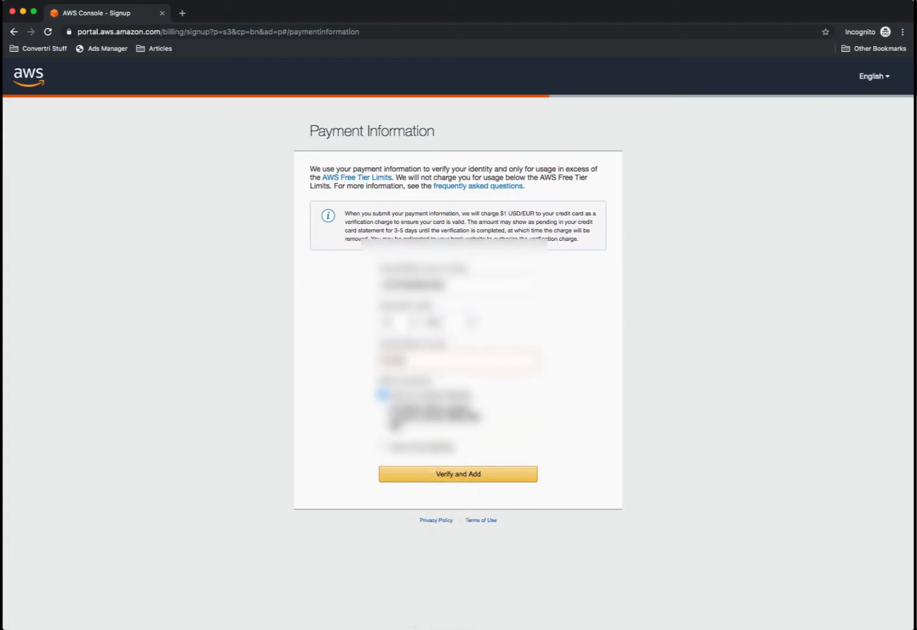
click(464, 478)
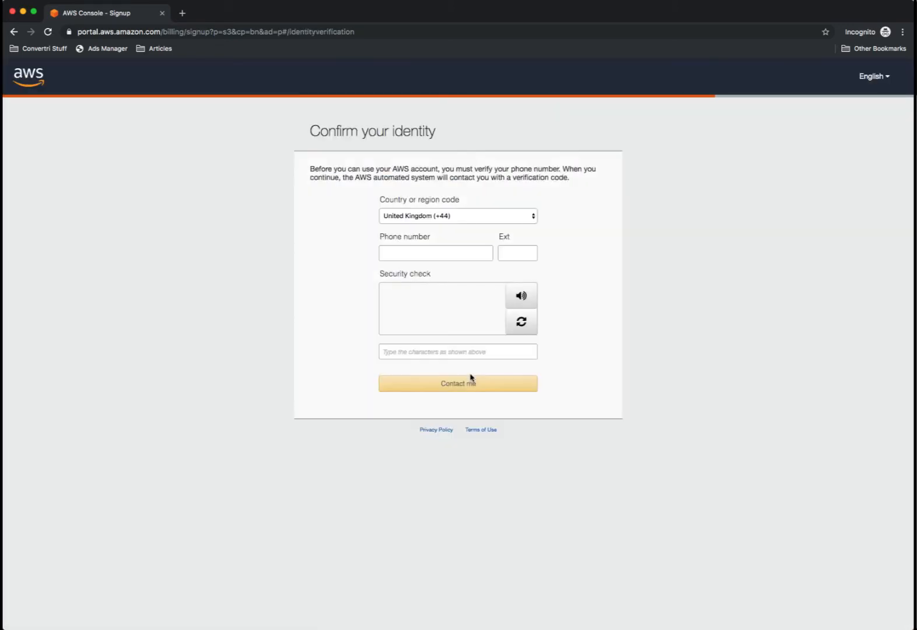
- Enter the saved phone number and security check characters, and request the verification call
click(416, 255)
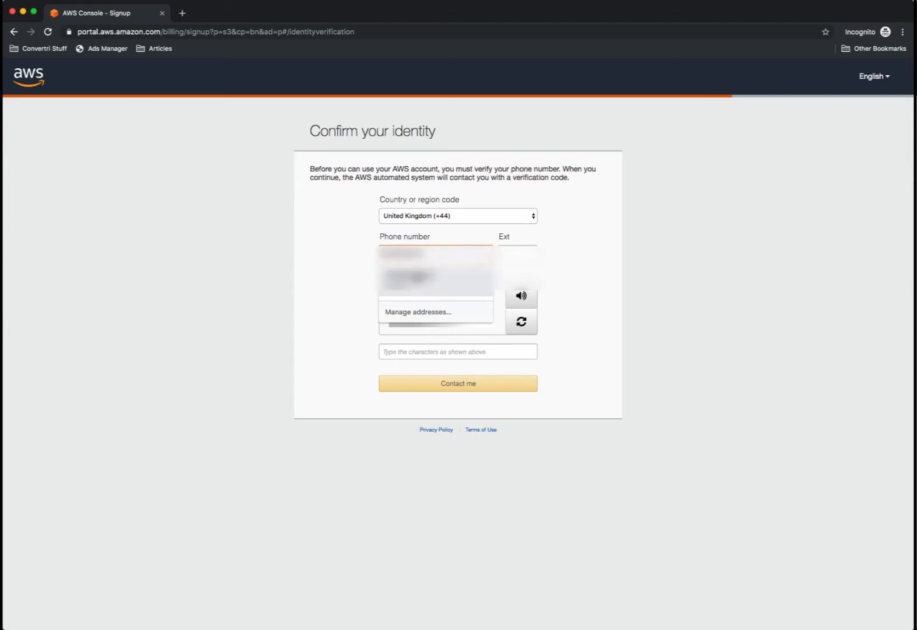
click(409, 276)
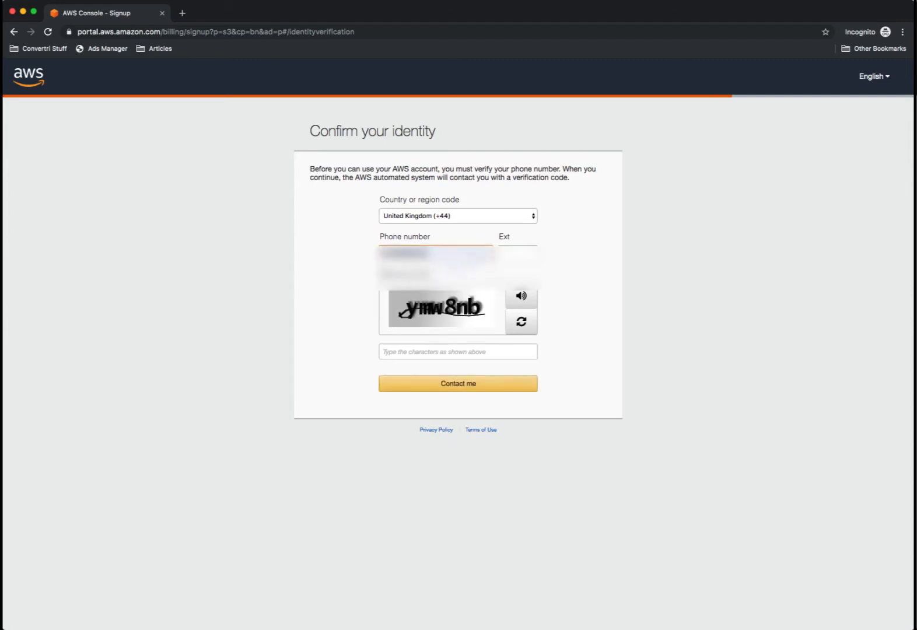
click(421, 352)
text(y)
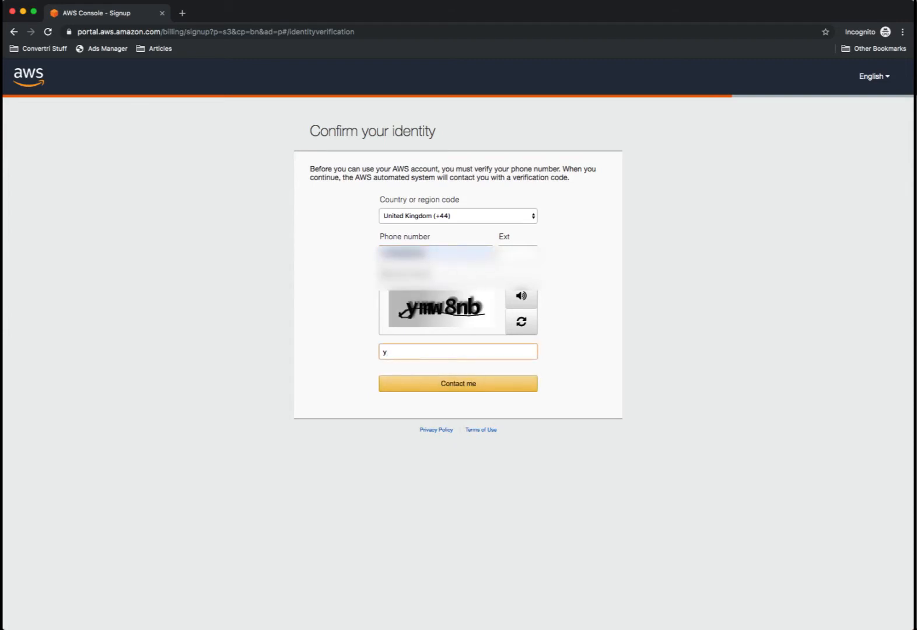
text(mw8nb)
click(475, 385)
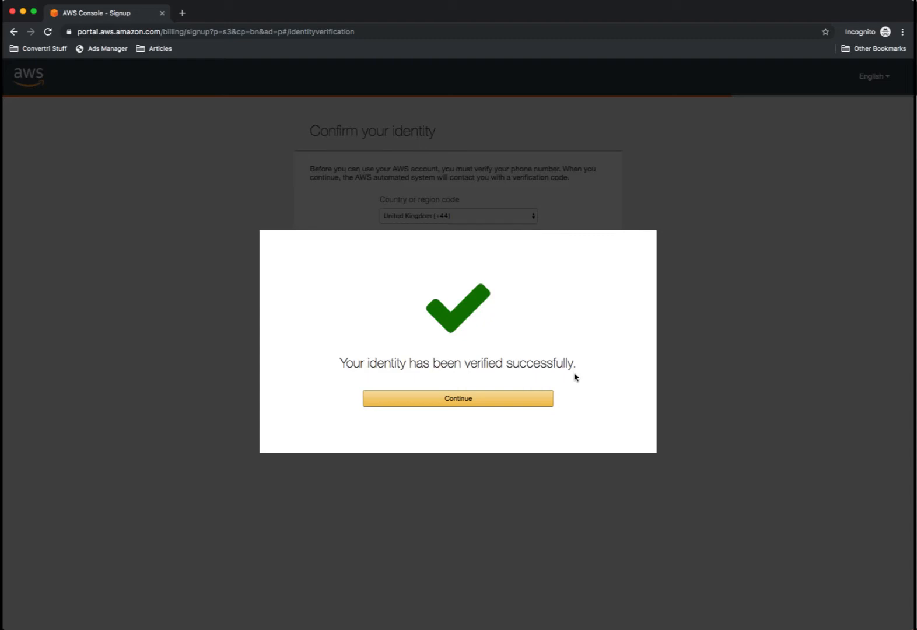
- After verification, choose the free Basic support plan and proceed to sign in
click(459, 397)
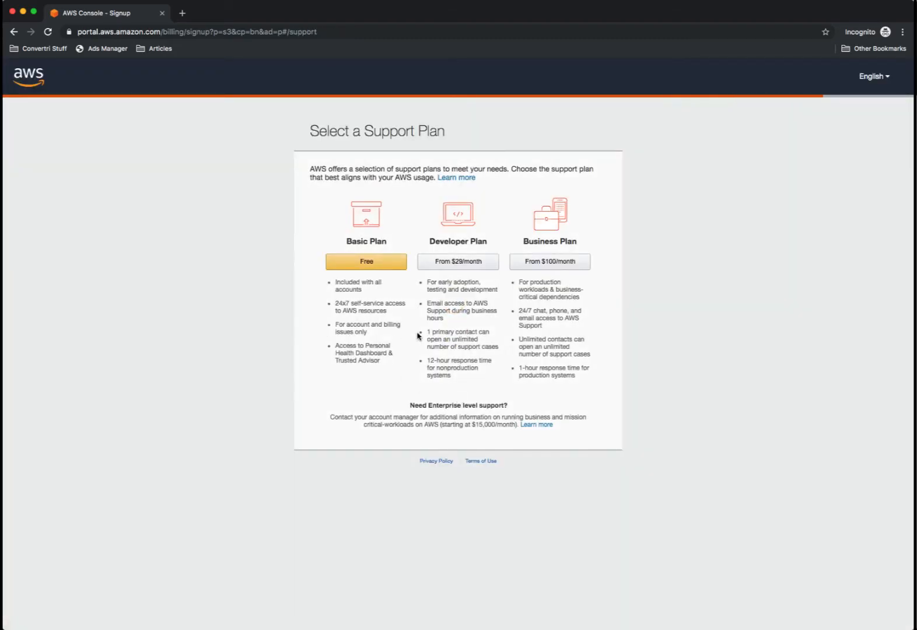
click(363, 267)
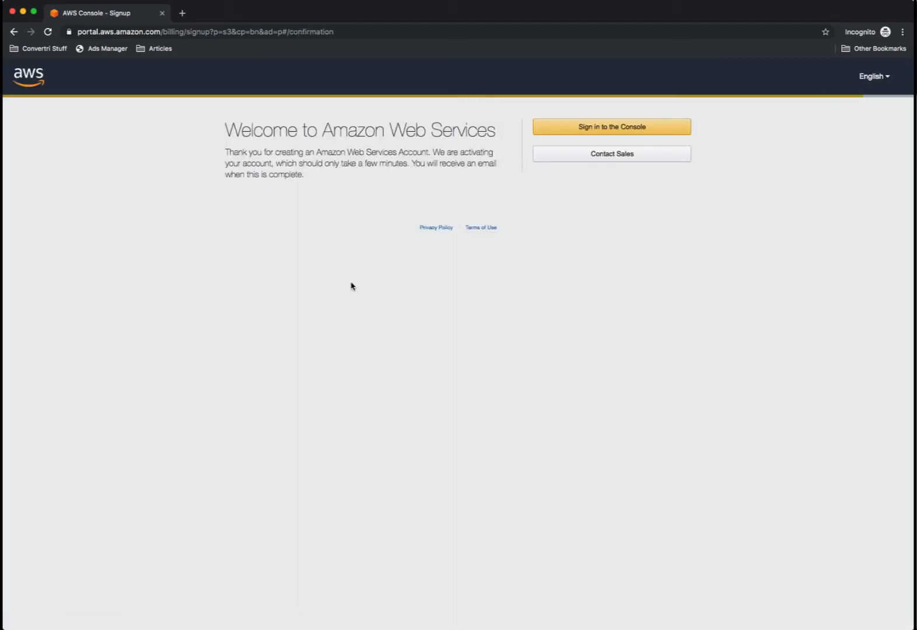
click(640, 128)
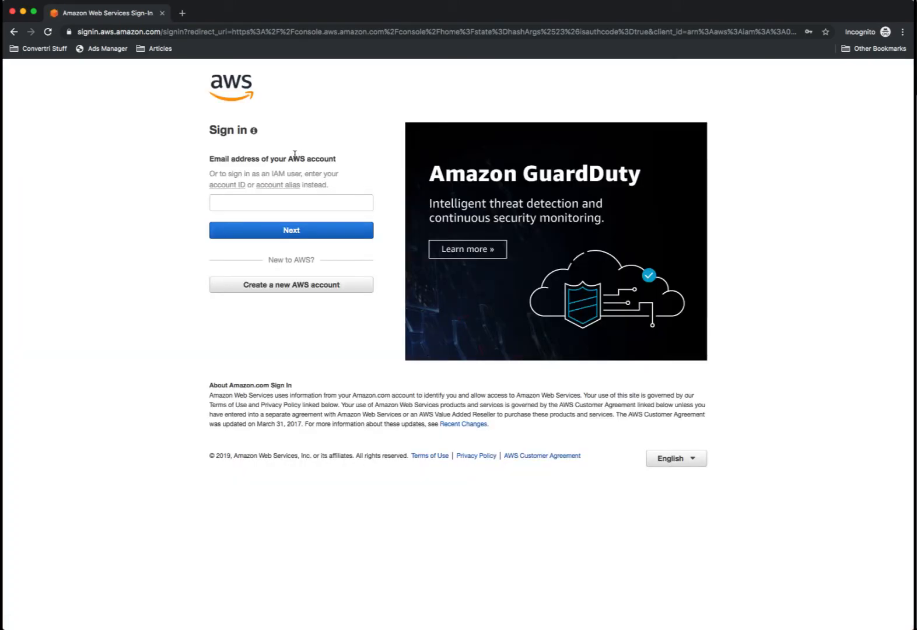
- Enter the new account's e-mail address, continue, and type the root user password
click(248, 201)
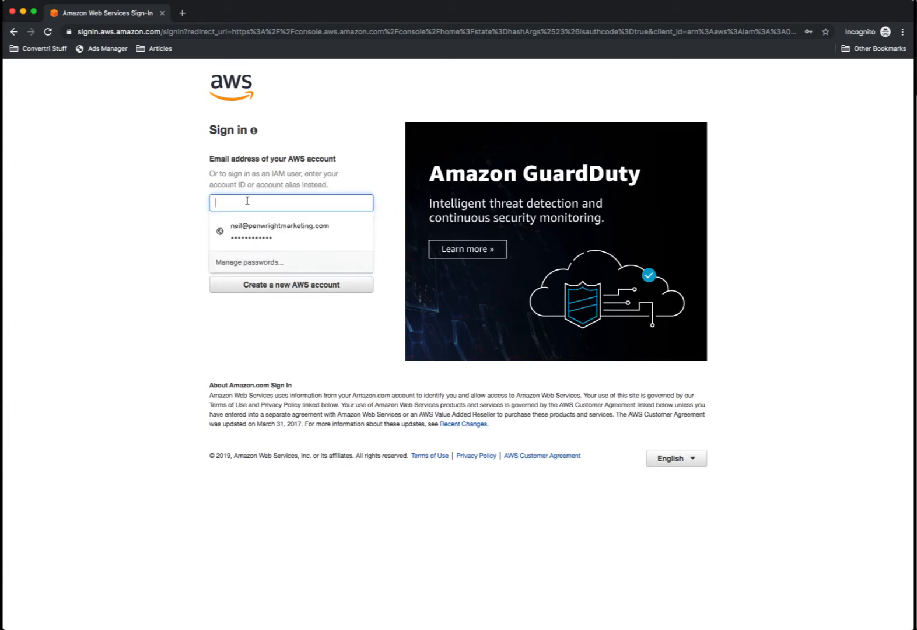
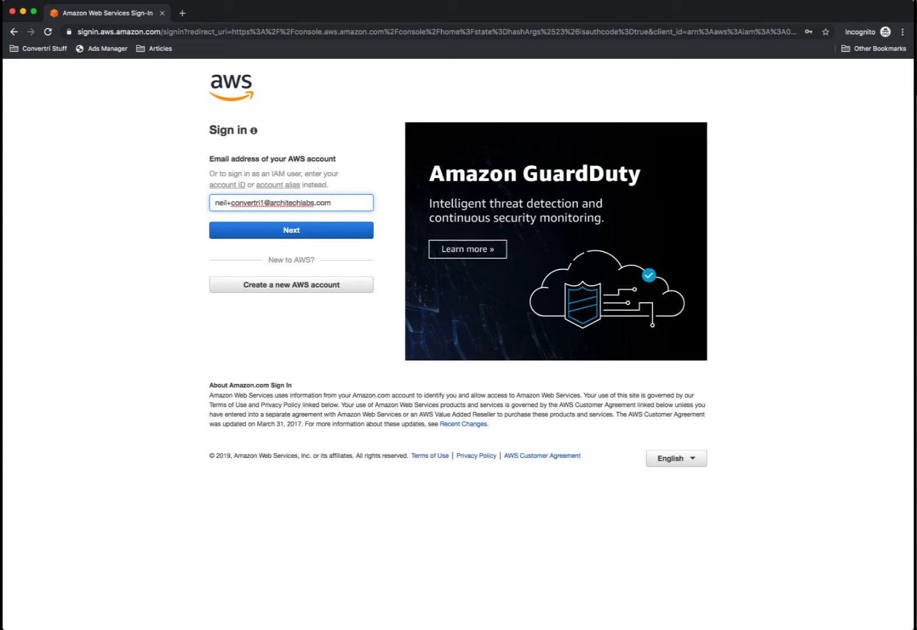
click(277, 234)
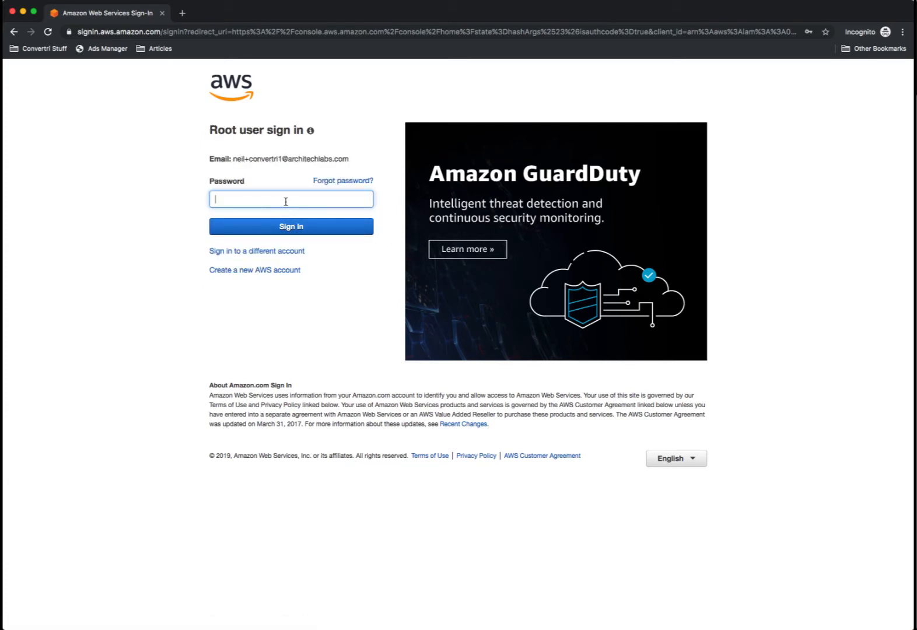
text(********)
- Sign in to the Management Console and show the Services menu
click(295, 226)
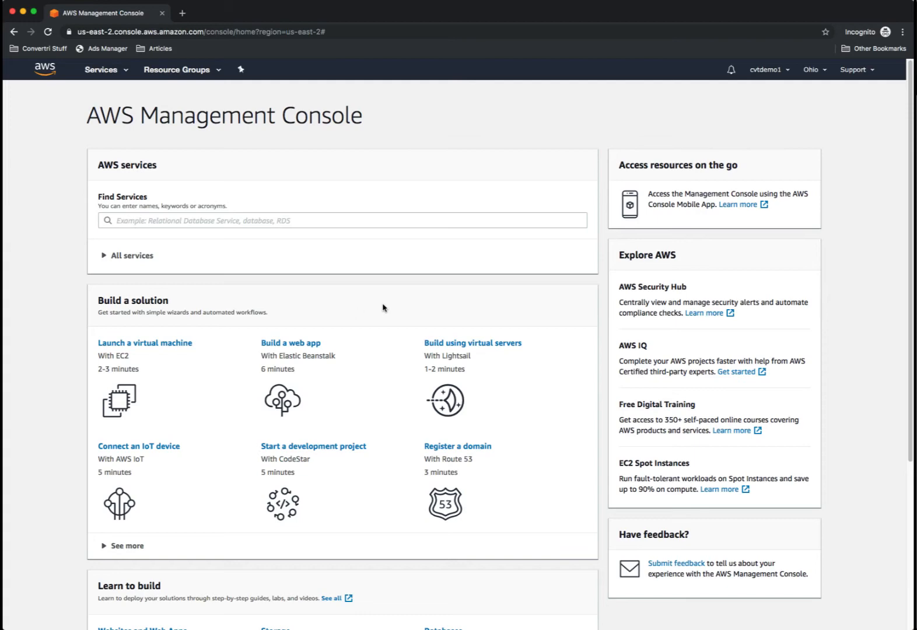
click(125, 74)
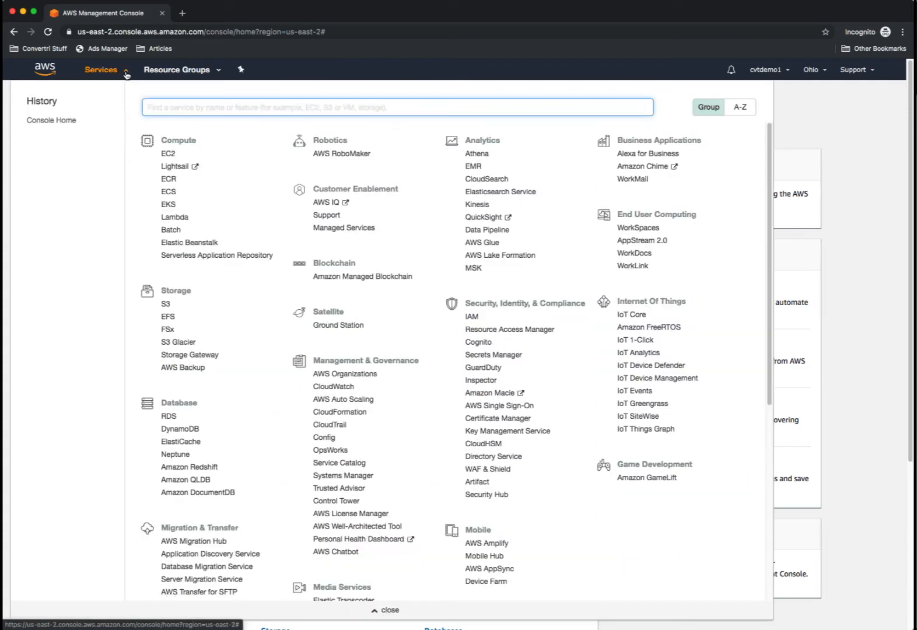
- Choose S3 under Storage in the Services menu
click(165, 309)
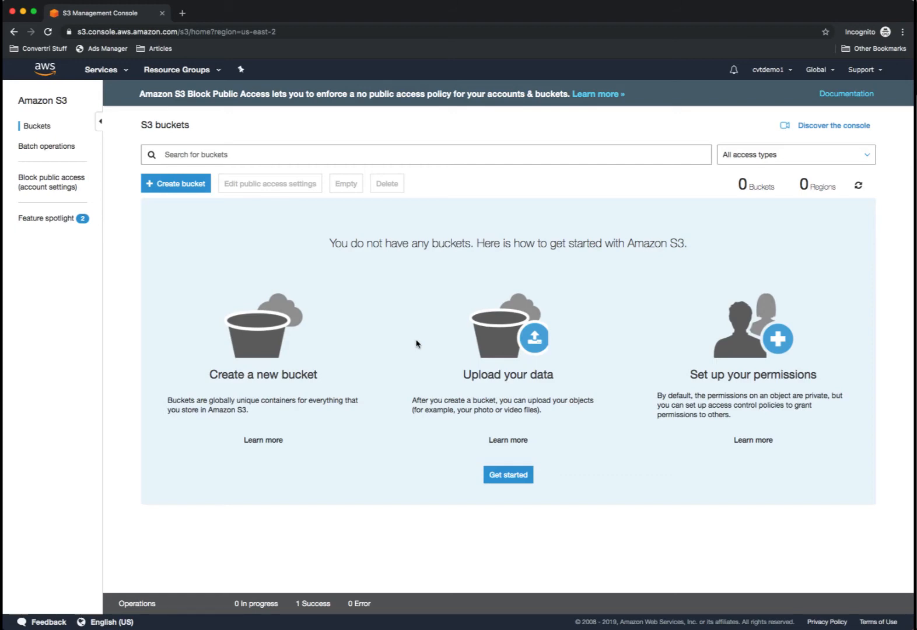
- Start a bucket named myvideobucket-rty6 in region US West (Oregon) and continue to options
click(171, 185)
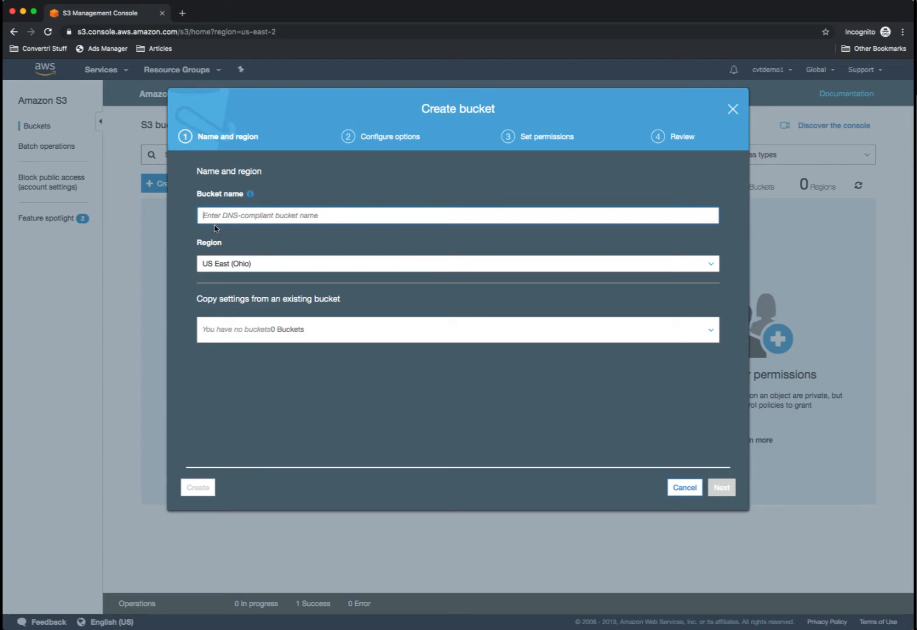
text(myvideobucket)
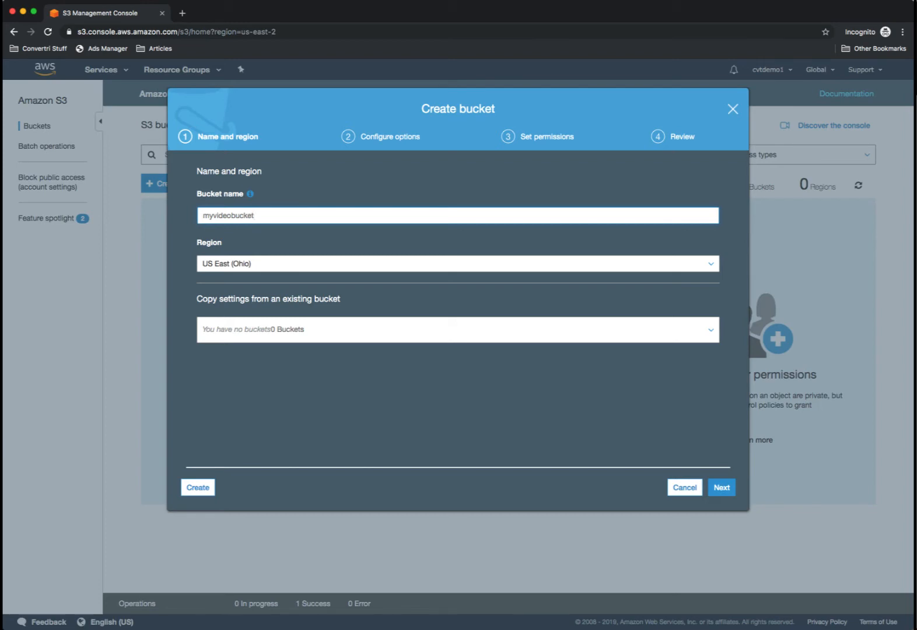
text(-rty6)
click(385, 266)
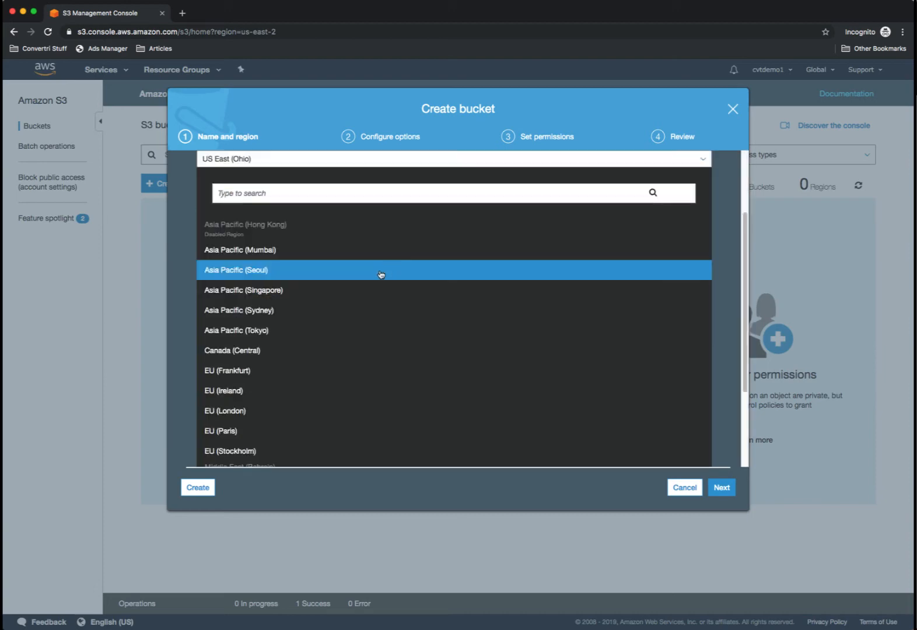
scroll(361, 315, down, 5)
click(262, 448)
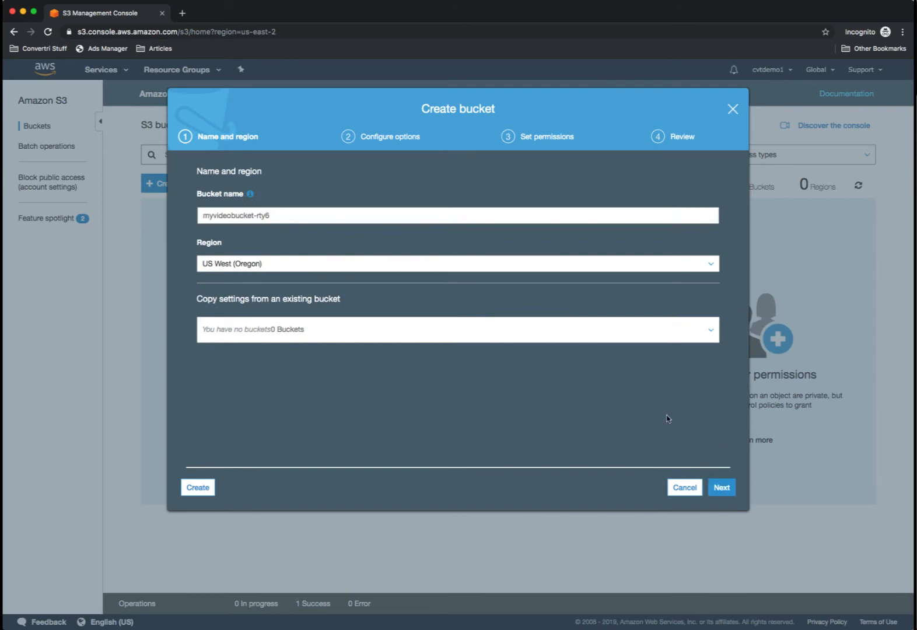
click(726, 492)
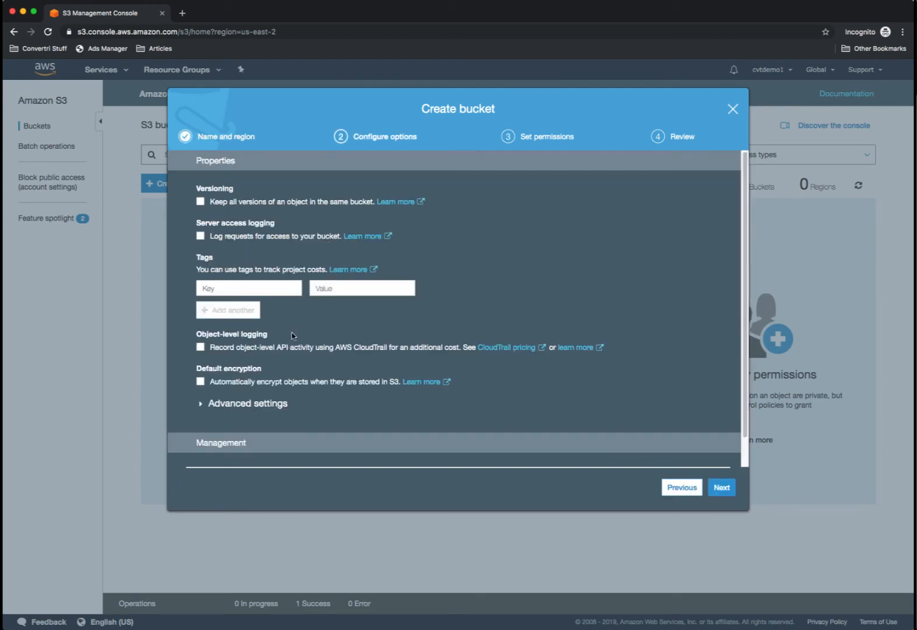
- Keep default options, uncheck Block all public access, review, and create the bucket
scroll(298, 315, down, 1)
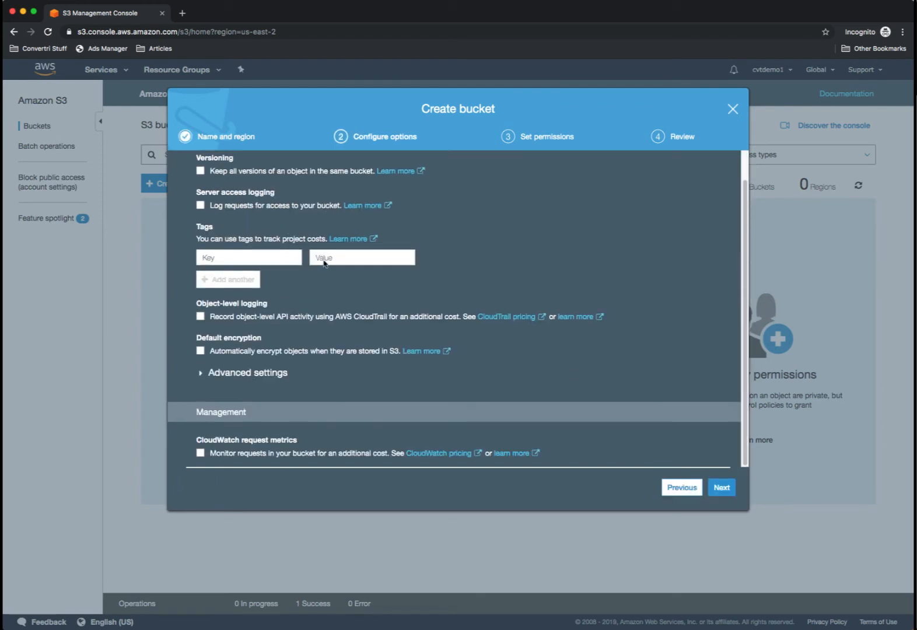
click(723, 492)
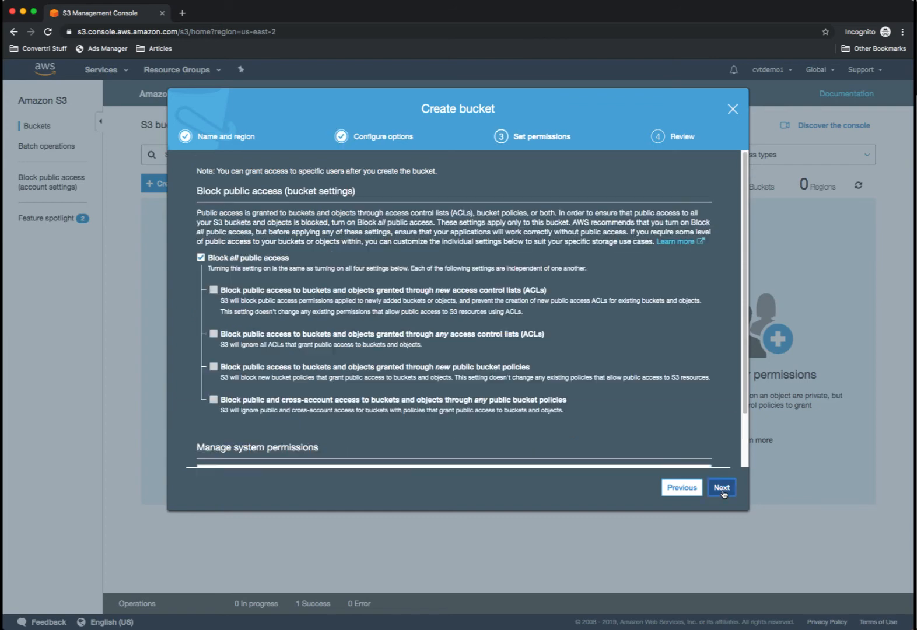
click(201, 259)
click(722, 488)
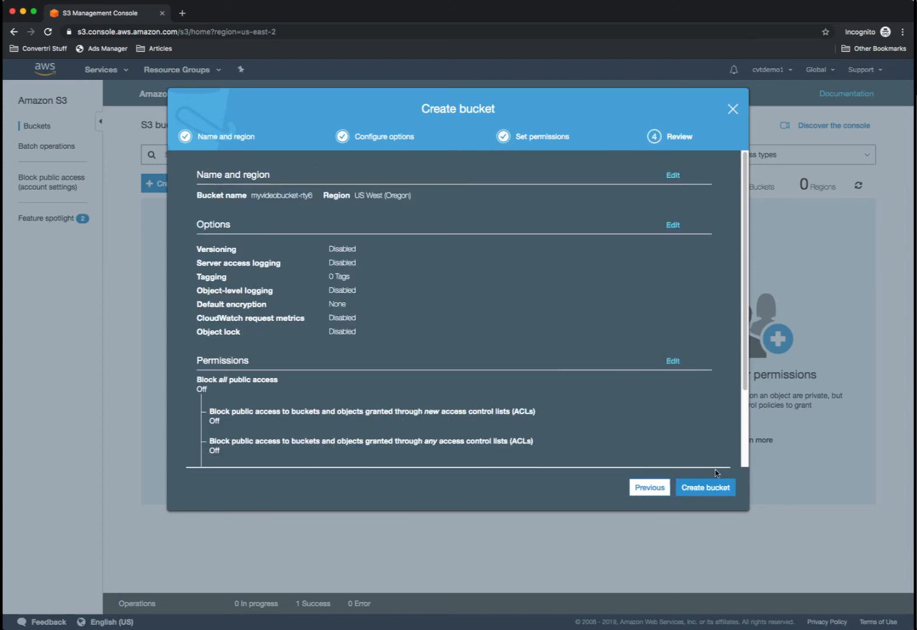
click(705, 492)
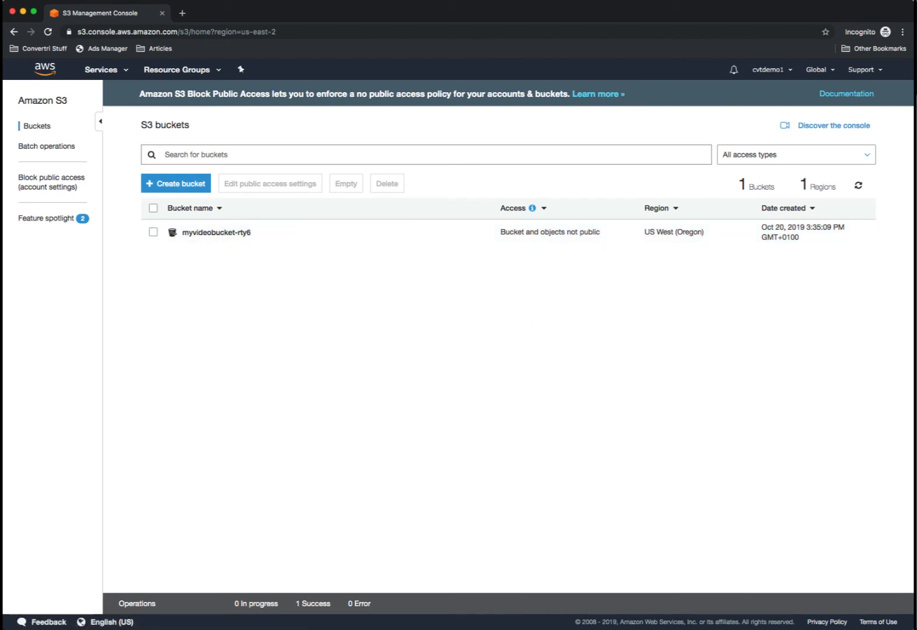
- Open bowie.mp4 from Finder in a centred preview and play it
drag(915, 289, 442, 153)
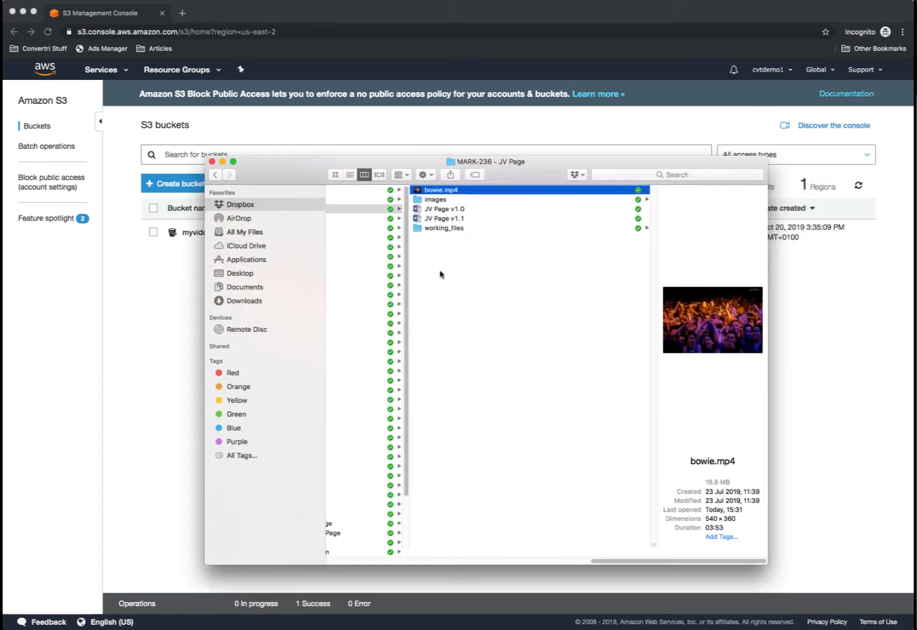
double_click(441, 194)
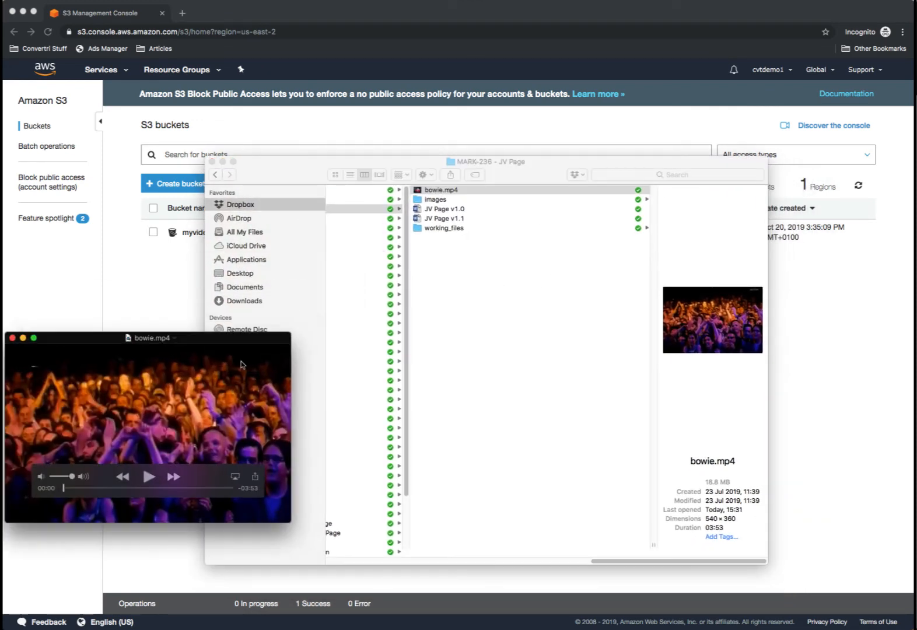
drag(210, 336, 464, 209)
click(404, 348)
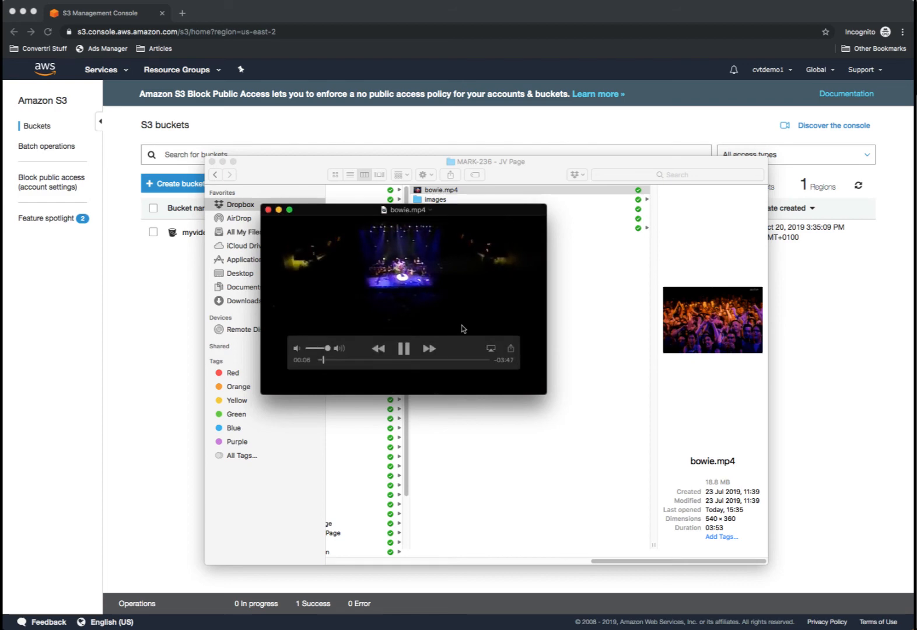
- Pause and close the bowie.mp4 preview, then return to the S3 buckets list in Chrome
click(405, 348)
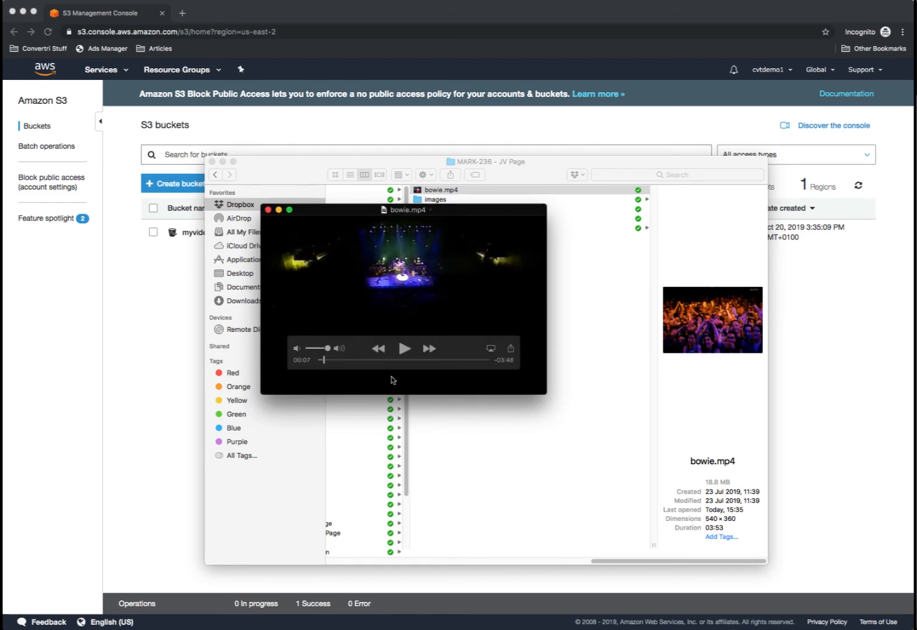
click(268, 210)
drag(382, 157, 916, 241)
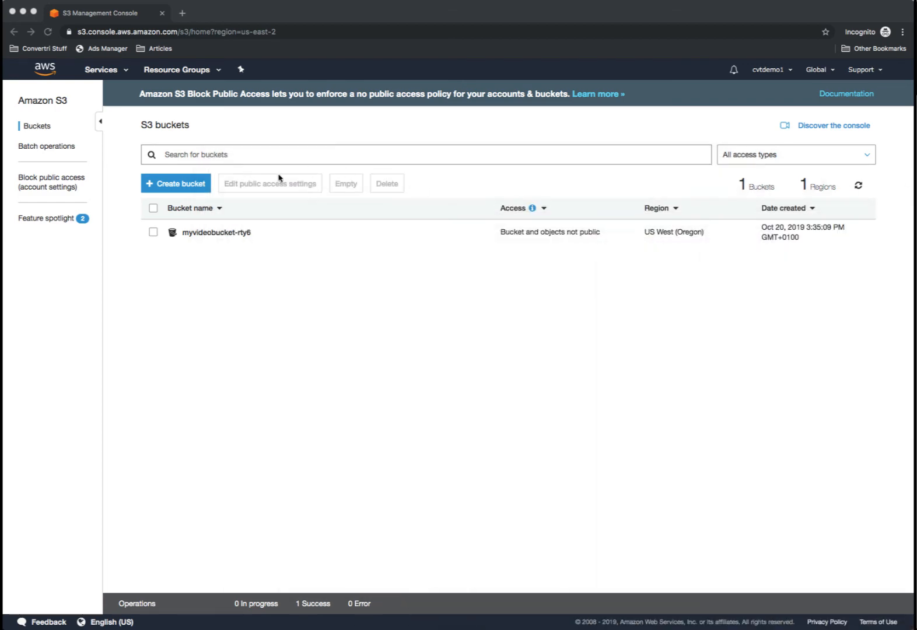
click(229, 245)
- In the myvideobucket-rty6 bucket, start an upload and drop bowie.mp4 from Finder
click(227, 239)
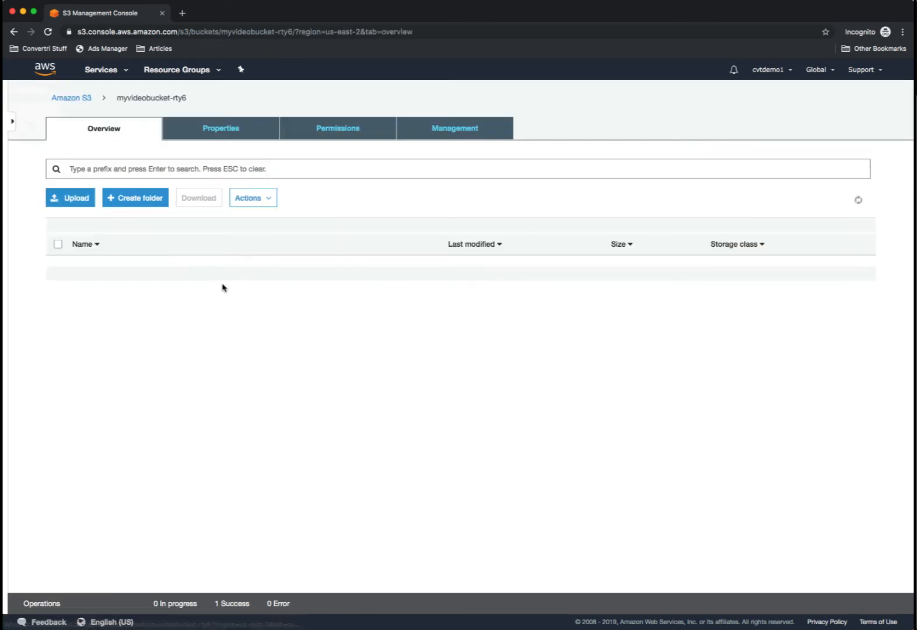
click(70, 198)
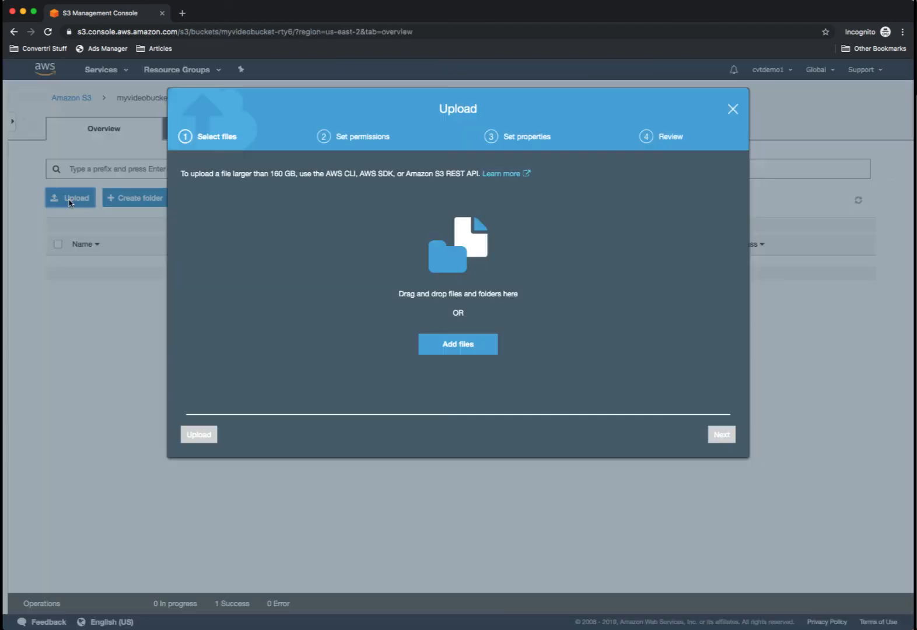
click(916, 287)
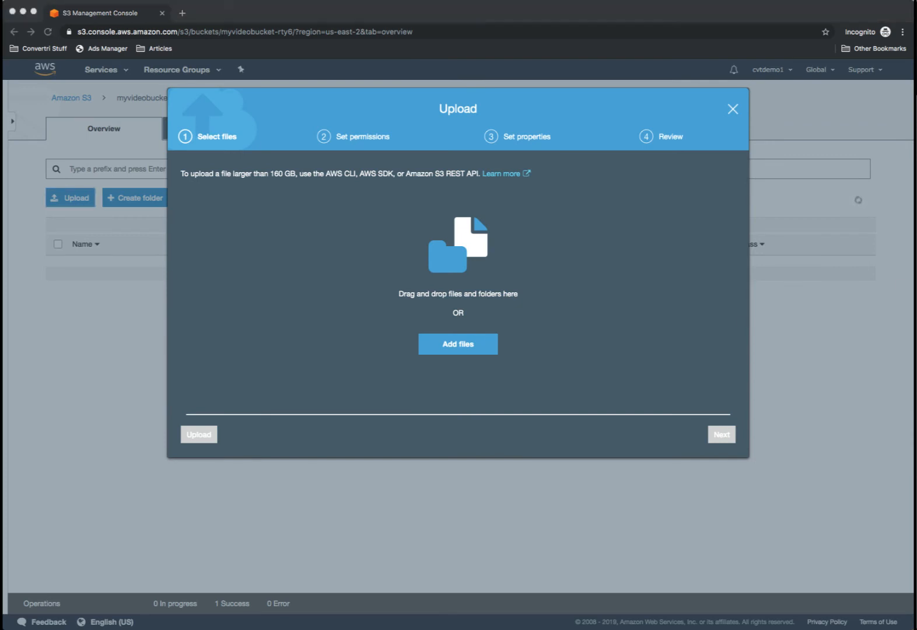
drag(762, 315, 346, 265)
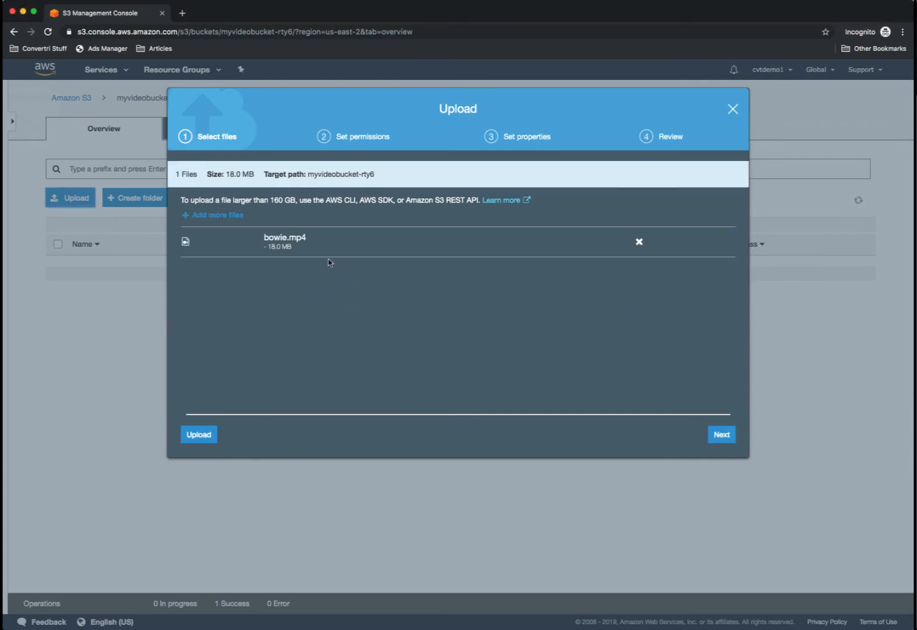
- Grant public read access to bowie.mp4 and complete the upload with default properties
click(720, 436)
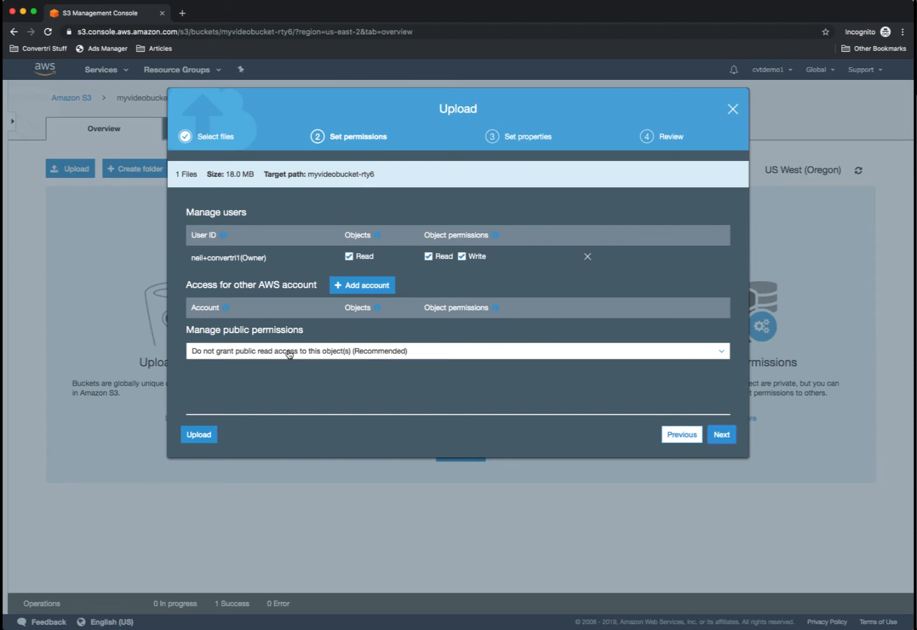
click(390, 358)
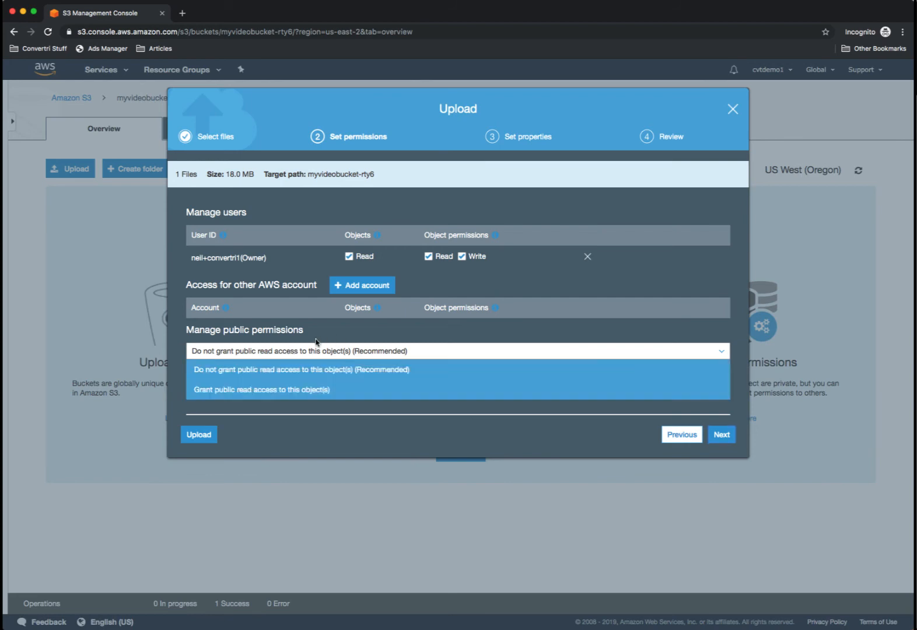
click(260, 391)
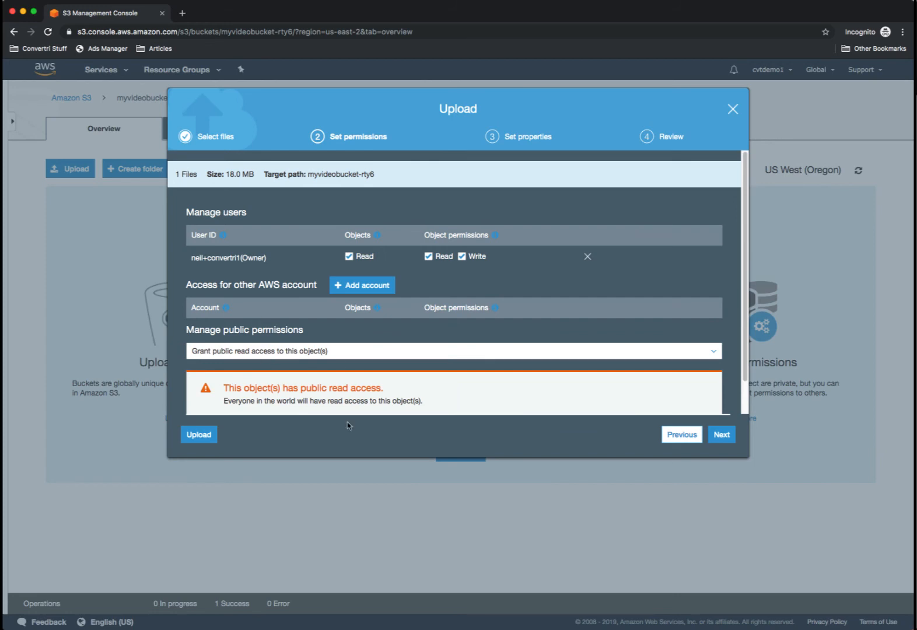
click(719, 436)
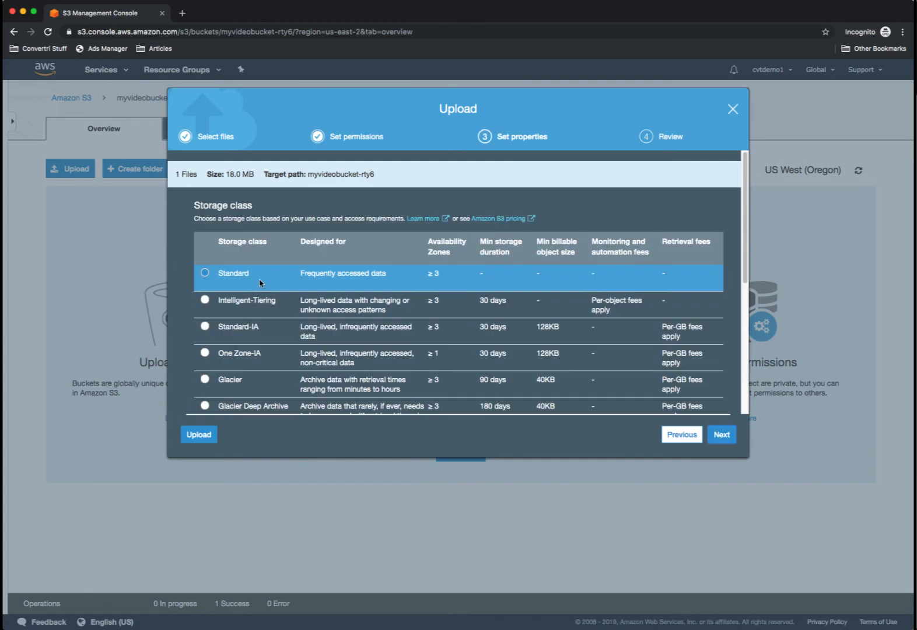
click(722, 435)
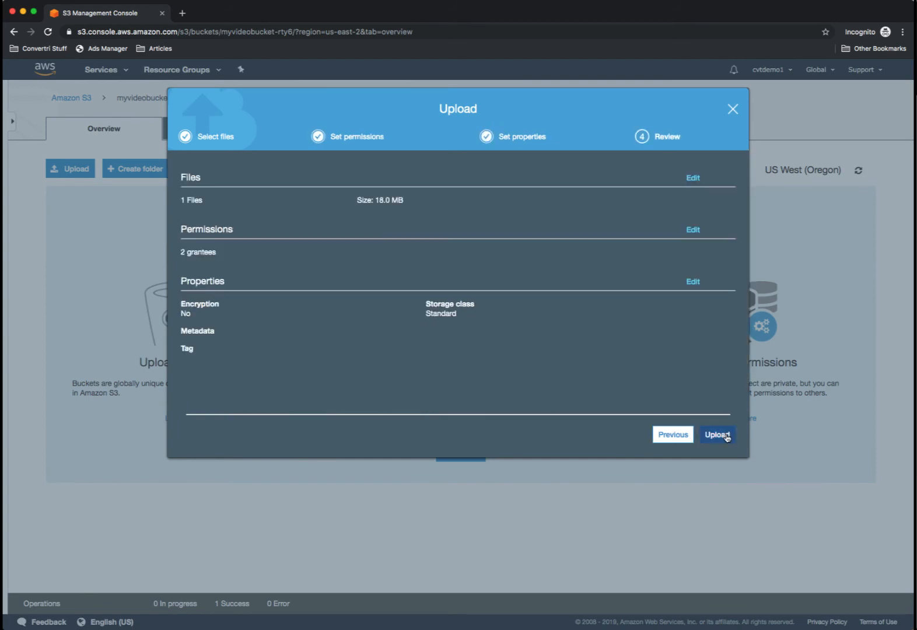
click(727, 438)
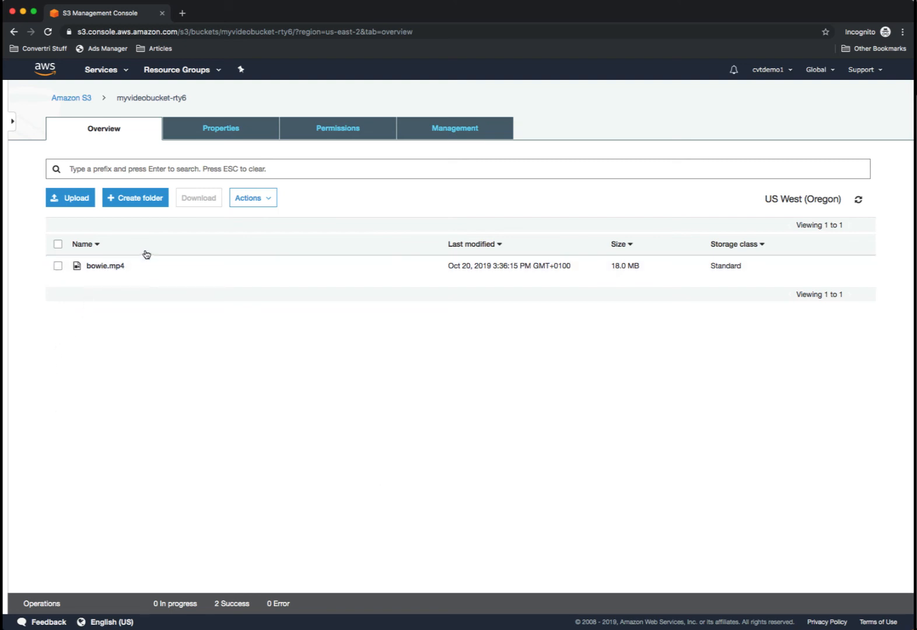
- Open bowie.mp4's object details, then place a Convertri Video element right of the headline
click(105, 266)
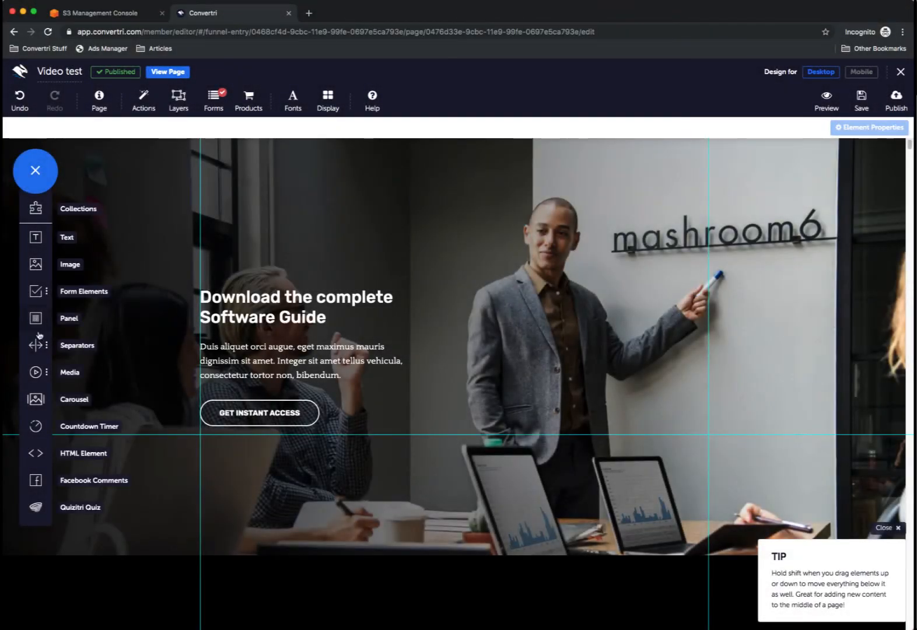
click(41, 373)
drag(72, 396, 548, 316)
drag(579, 372, 497, 333)
drag(838, 161, 231, 190)
drag(536, 284, 582, 296)
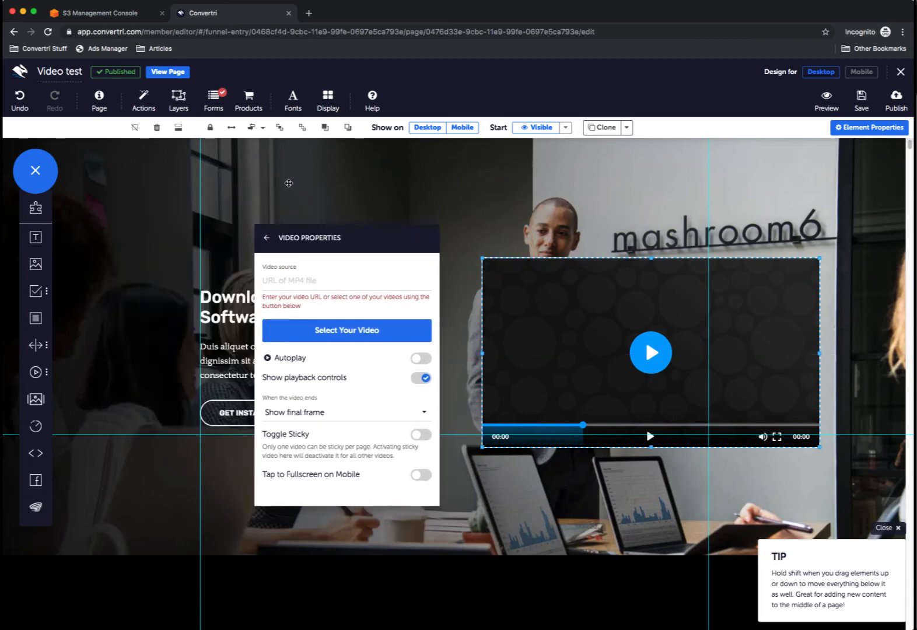
- Copy bowie.mp4's S3 Object URL and focus the Convertri video source field
click(115, 15)
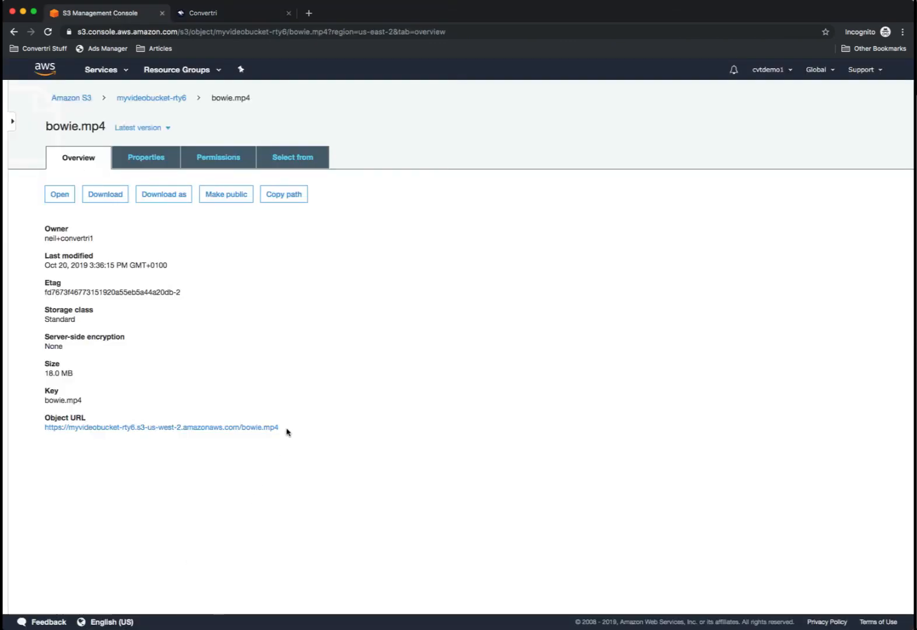
drag(286, 432, 45, 429)
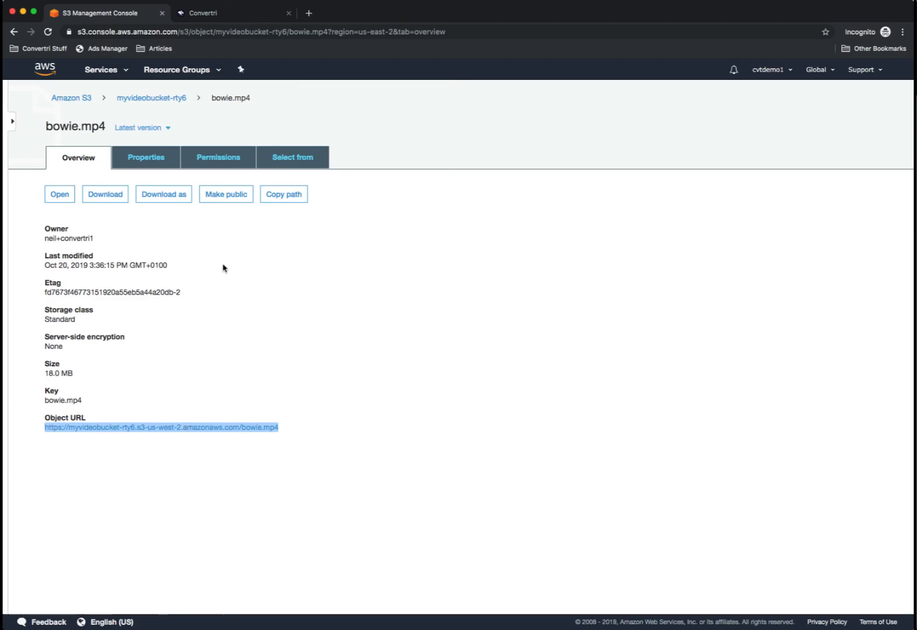
click(226, 18)
click(303, 282)
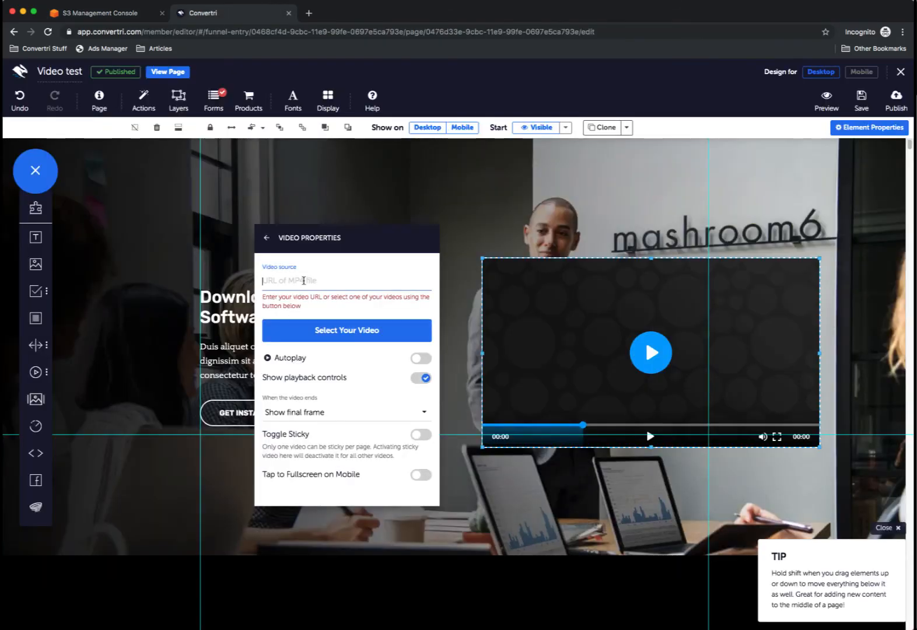
- Set the video source to the bowie.mp4 URL, save, publish at vidtest01, and view the live page
key(super+v)
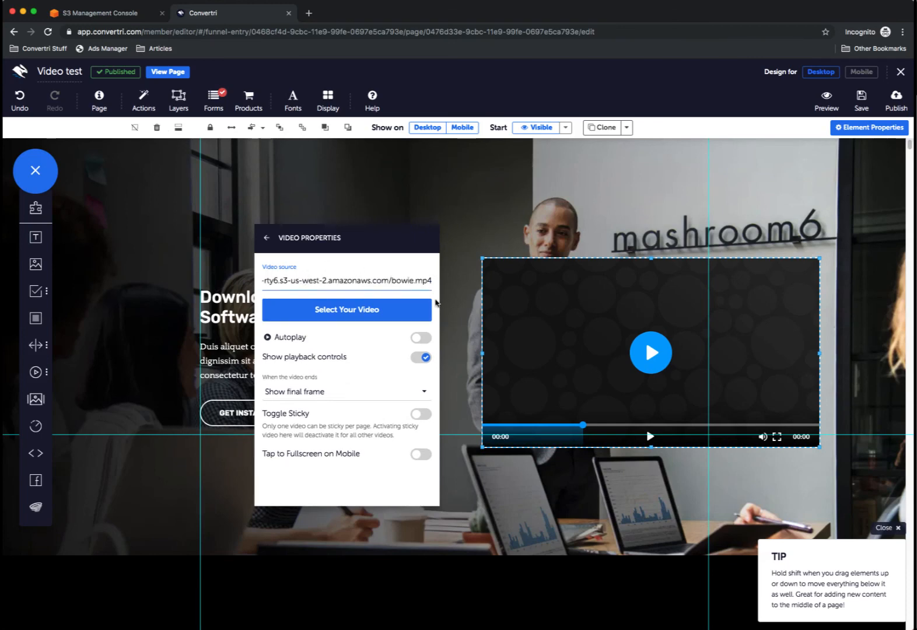
click(268, 239)
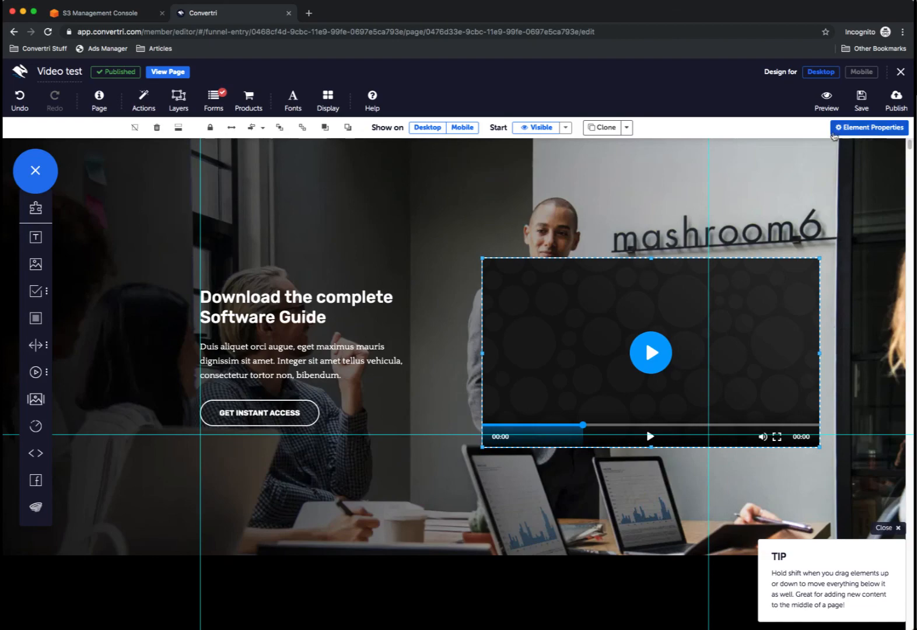
click(857, 98)
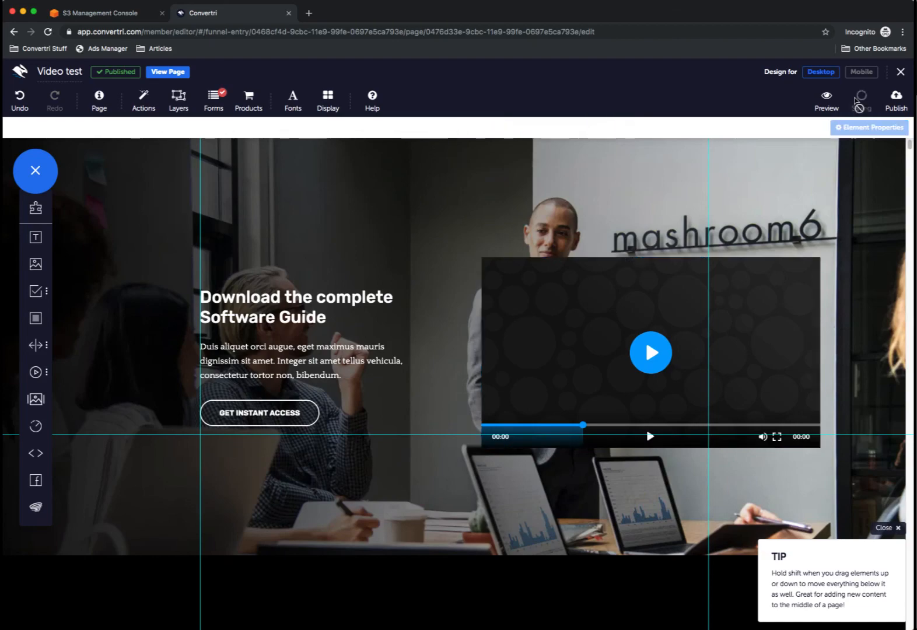
click(894, 99)
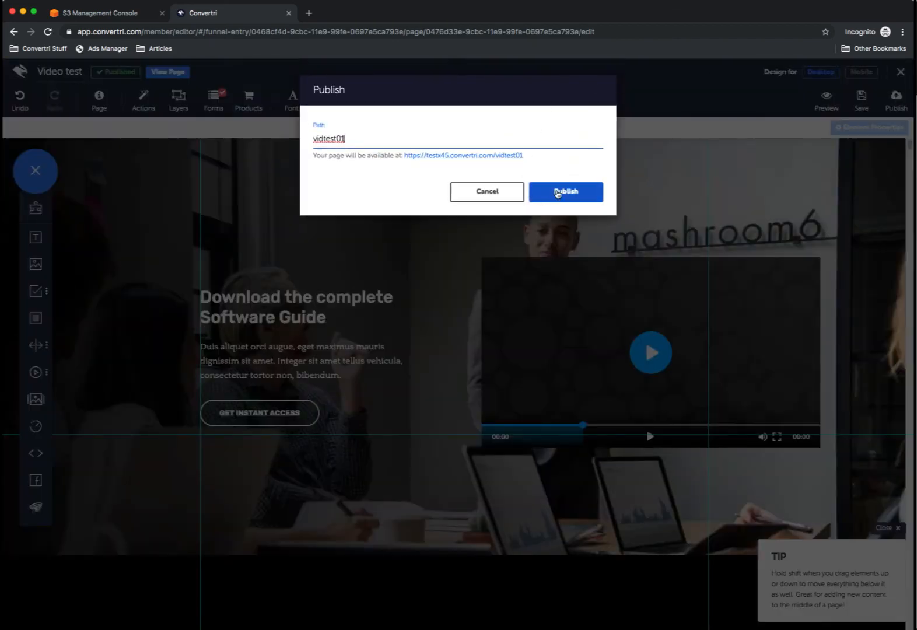
click(557, 191)
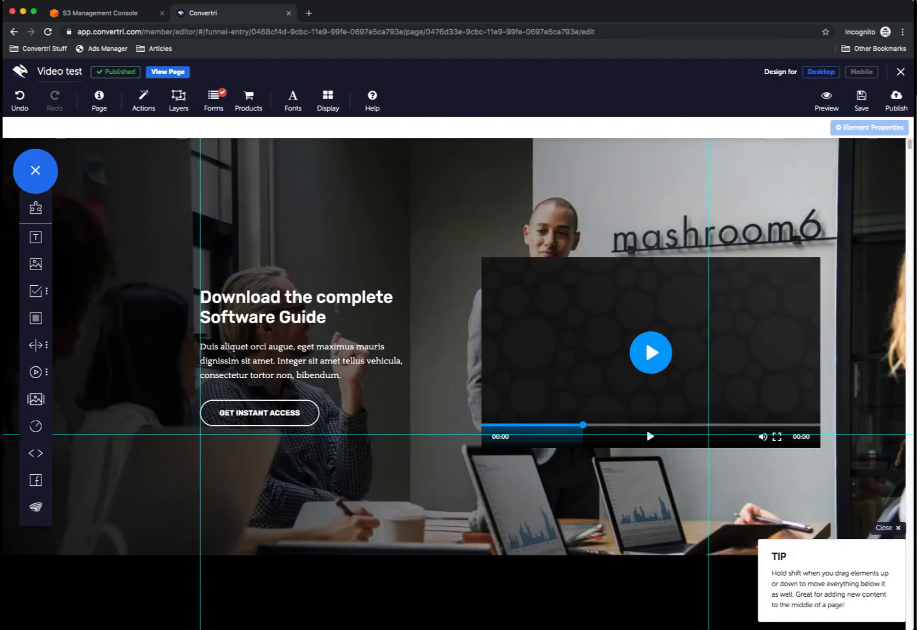
click(173, 73)
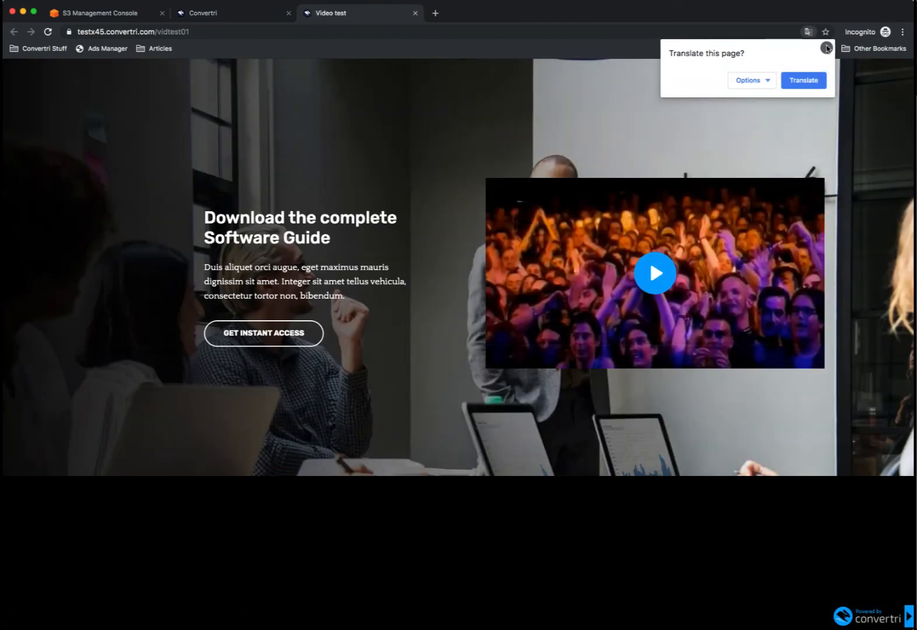
- Dismiss the Translate offer, play bowie.mp4 on the vidtest01 page, and pause at 00:06
click(827, 48)
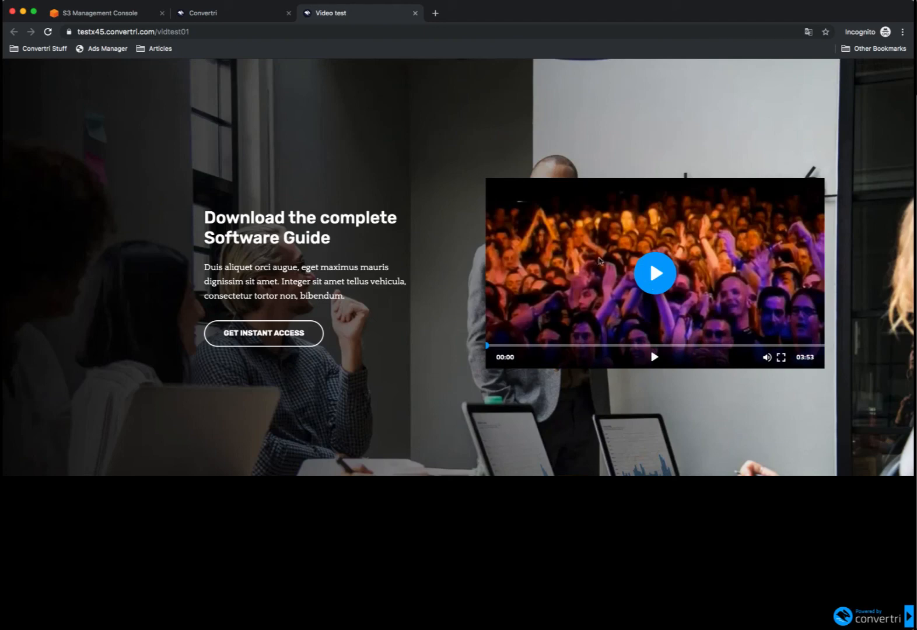
click(643, 282)
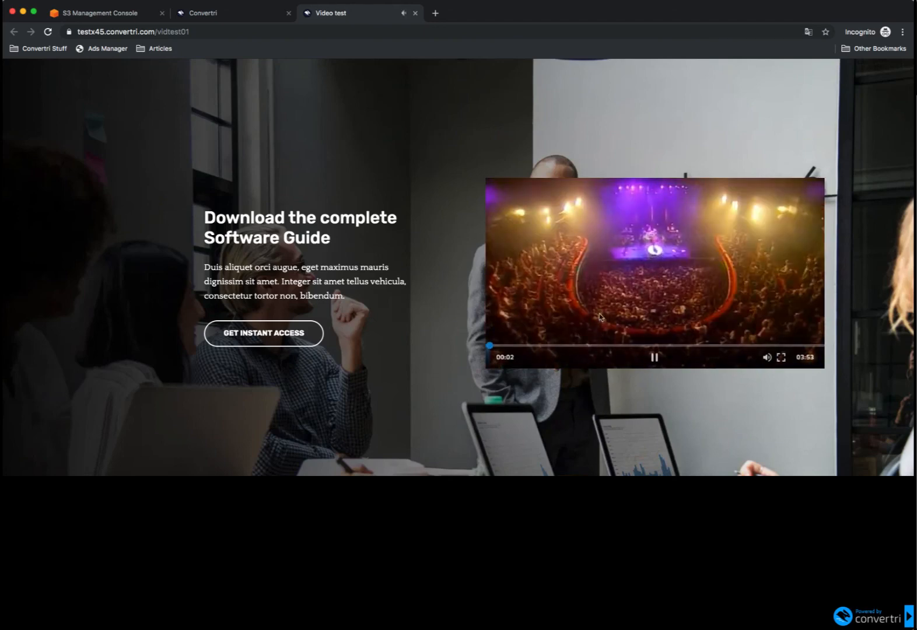
click(656, 360)
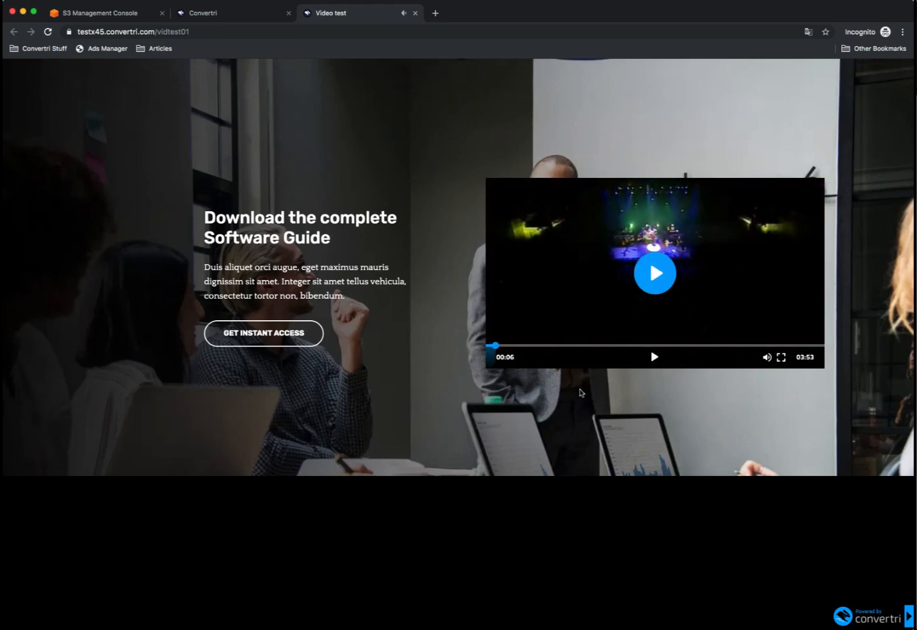